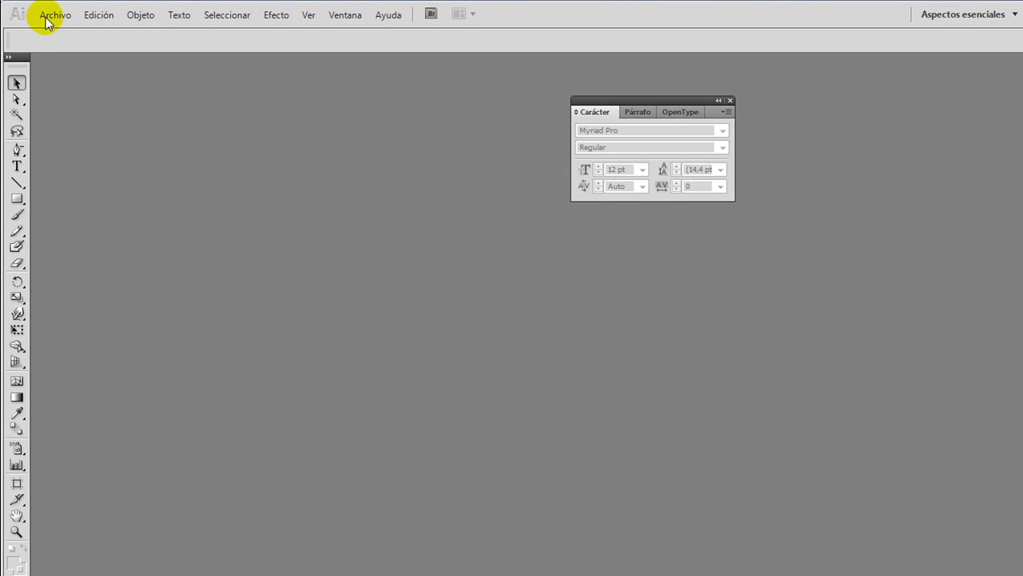
Step: Start a new document using the Imprimir profile and name it Tarjeta
{"action": "left_click", "coordinate": [68, 11]}
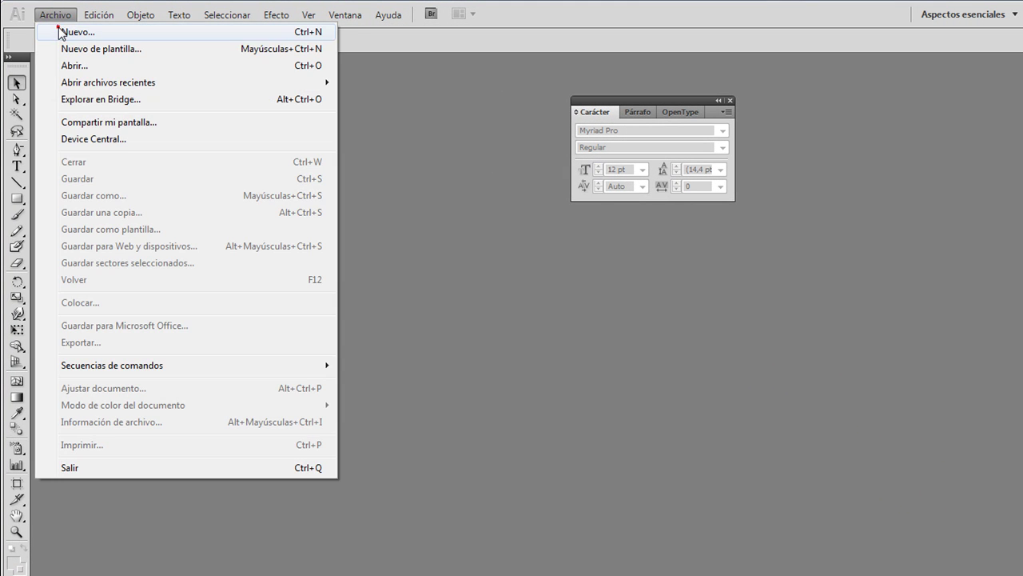
{"action": "left_click", "coordinate": [61, 30]}
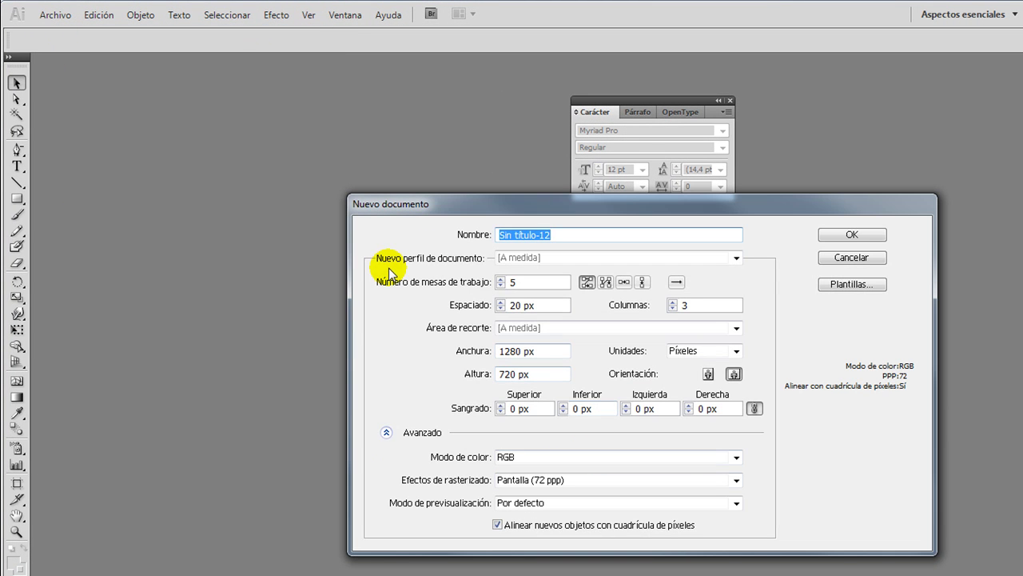
{"action": "left_click", "coordinate": [736, 258]}
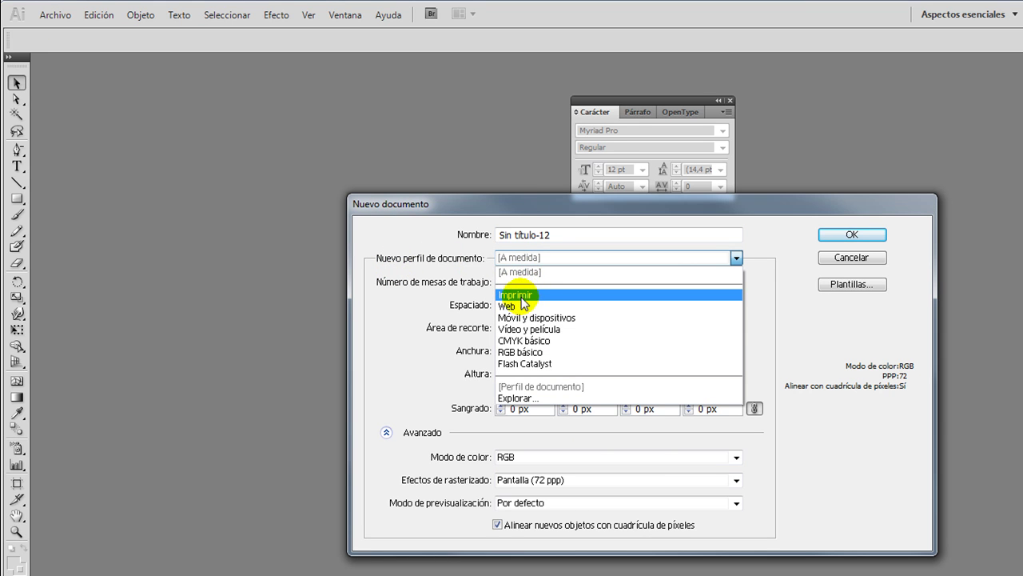
{"action": "left_click", "coordinate": [520, 294]}
{"action": "left_click_drag", "start_coordinate": [550, 234], "coordinate": [468, 229]}
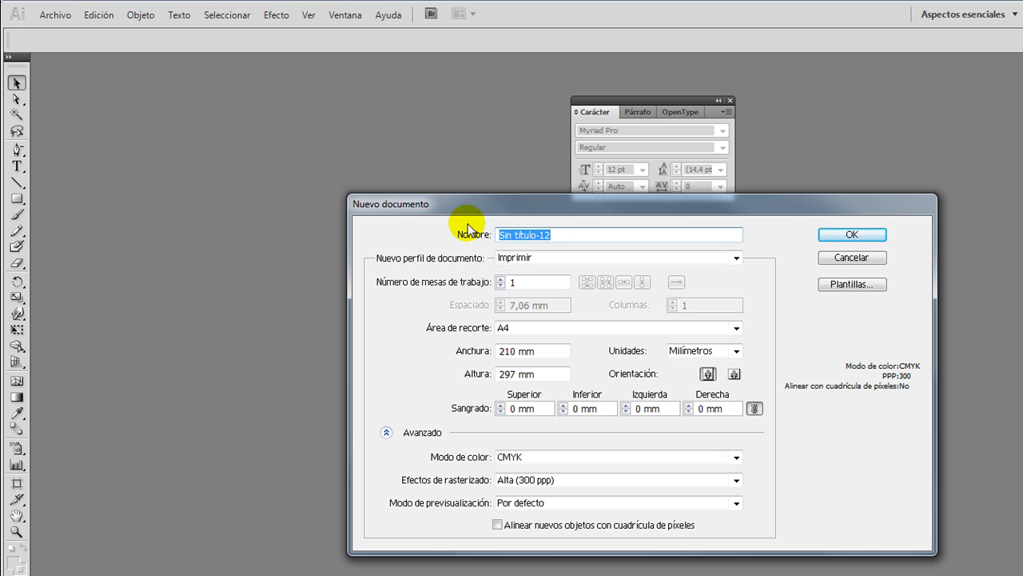
{"action": "type", "text": "Tarjeta"}
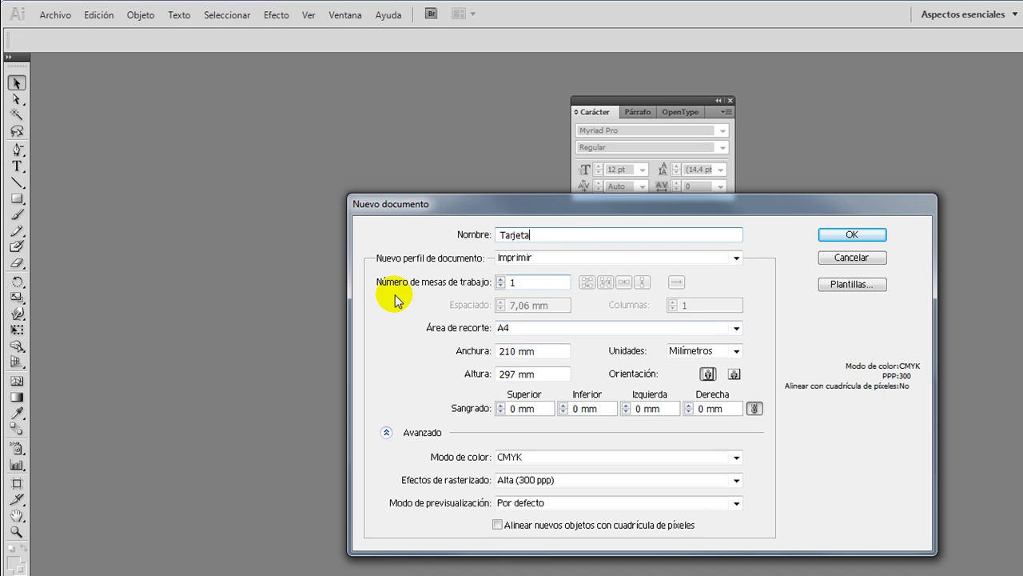
Step: Set the new document's size to 55 mm wide by 85 mm high
{"action": "double_click", "coordinate": [518, 350]}
{"action": "type", "text": "55"}
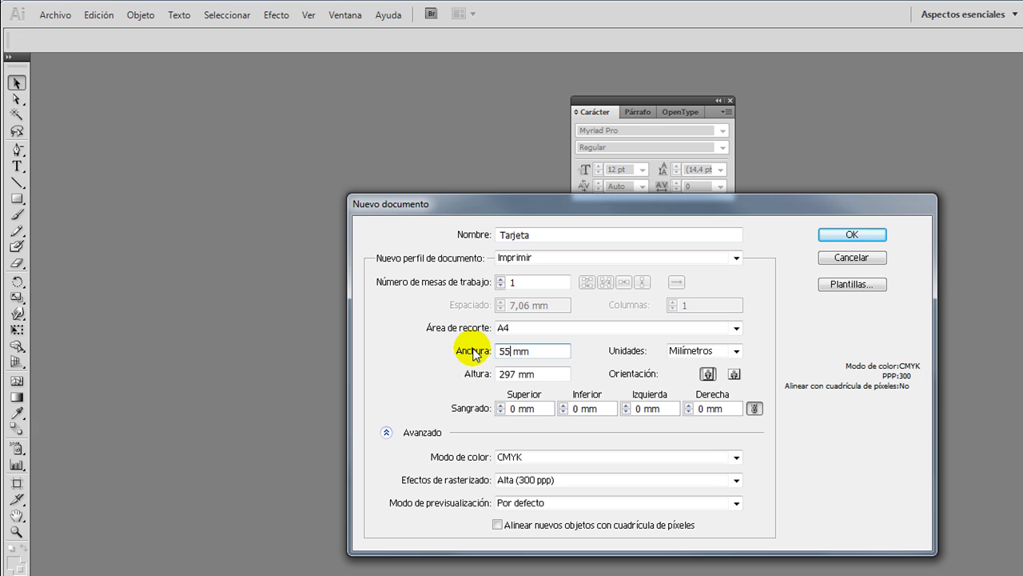
{"action": "key", "text": "Tab"}
{"action": "double_click", "coordinate": [514, 373]}
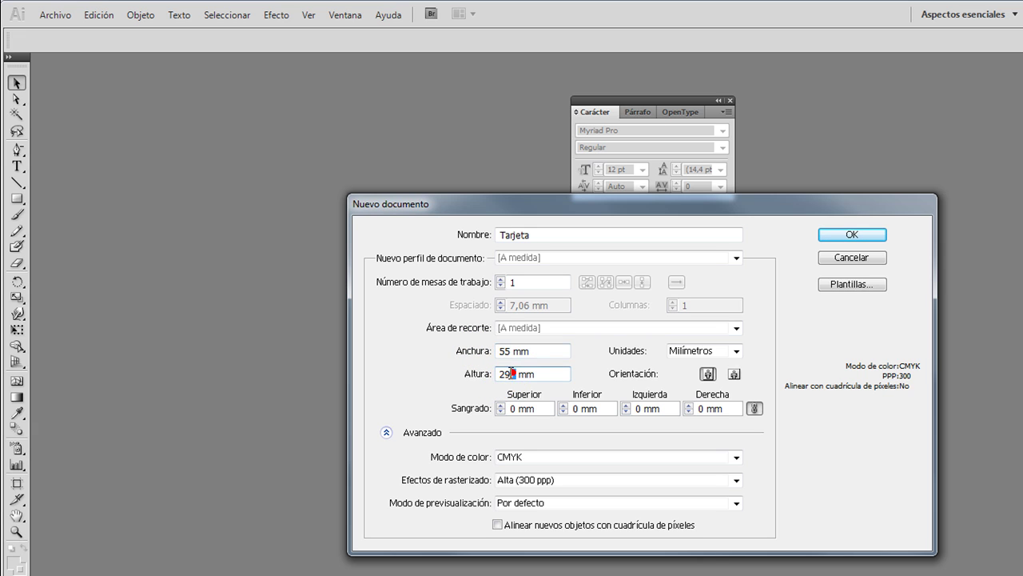
{"action": "type", "text": "85"}
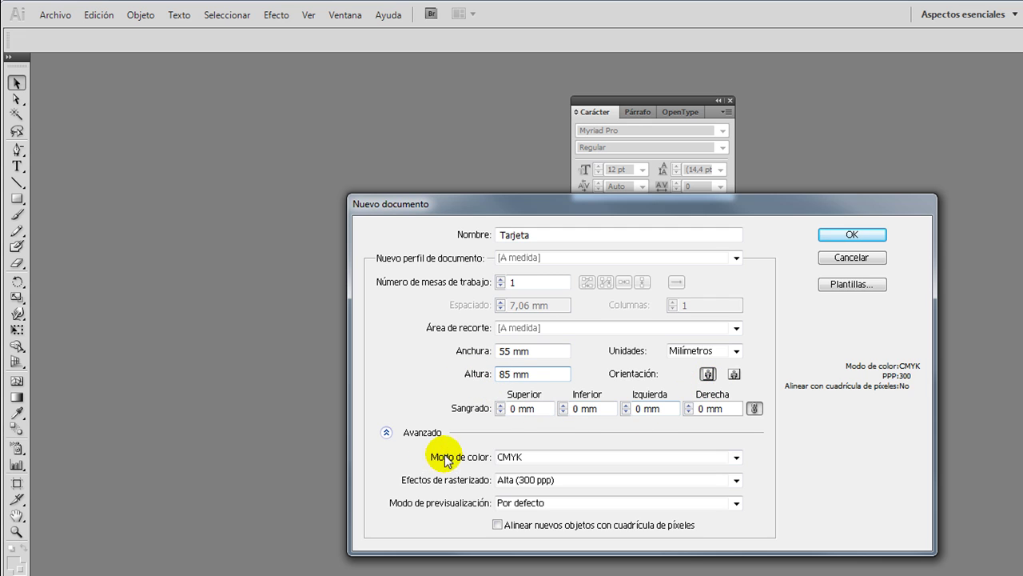
Step: Set the bleed to 3 mm on all four sides and create the document
{"action": "left_click", "coordinate": [513, 410]}
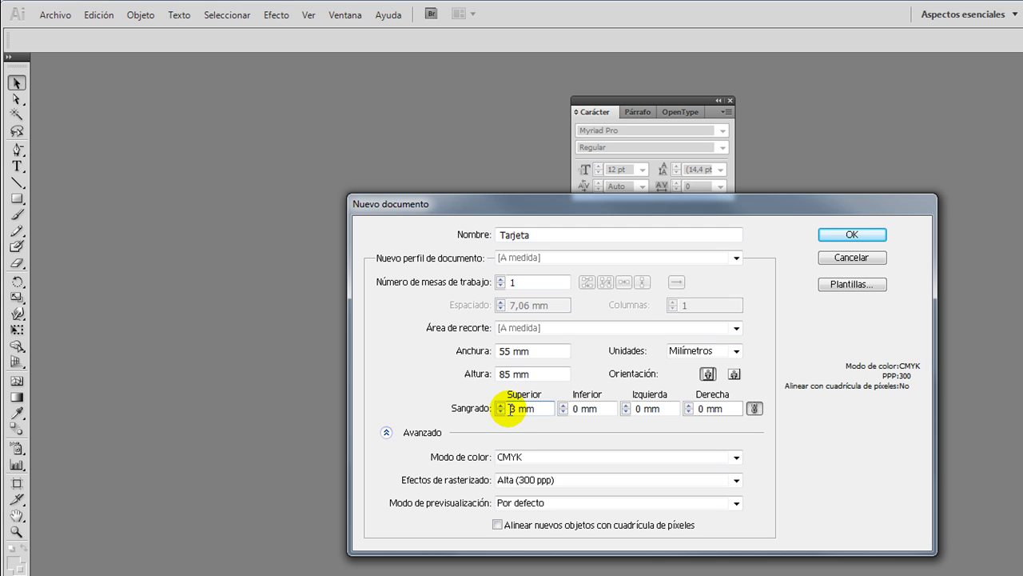
{"action": "type", "text": "3"}
{"action": "key", "text": "Tab"}
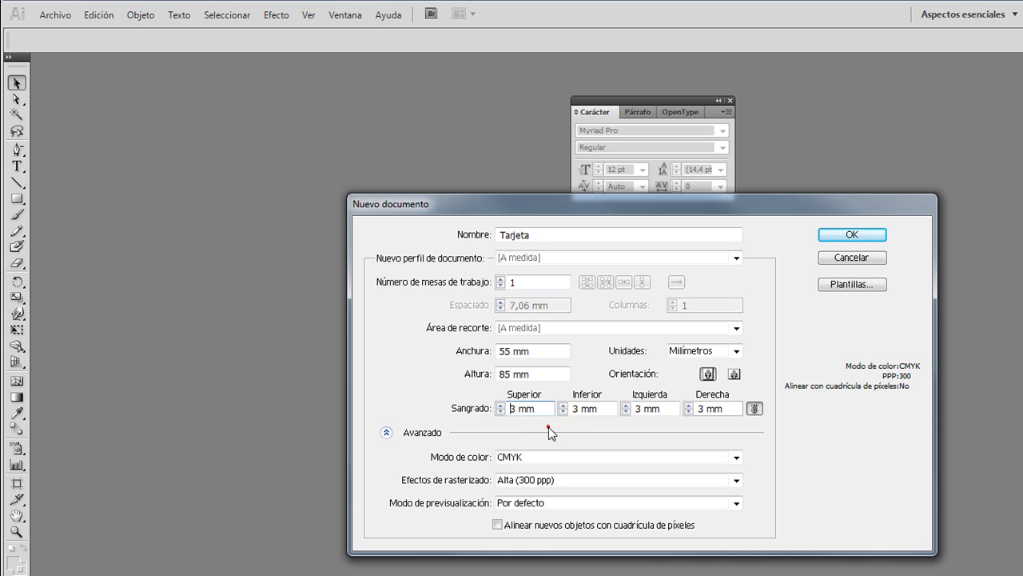
{"action": "left_click", "coordinate": [515, 410]}
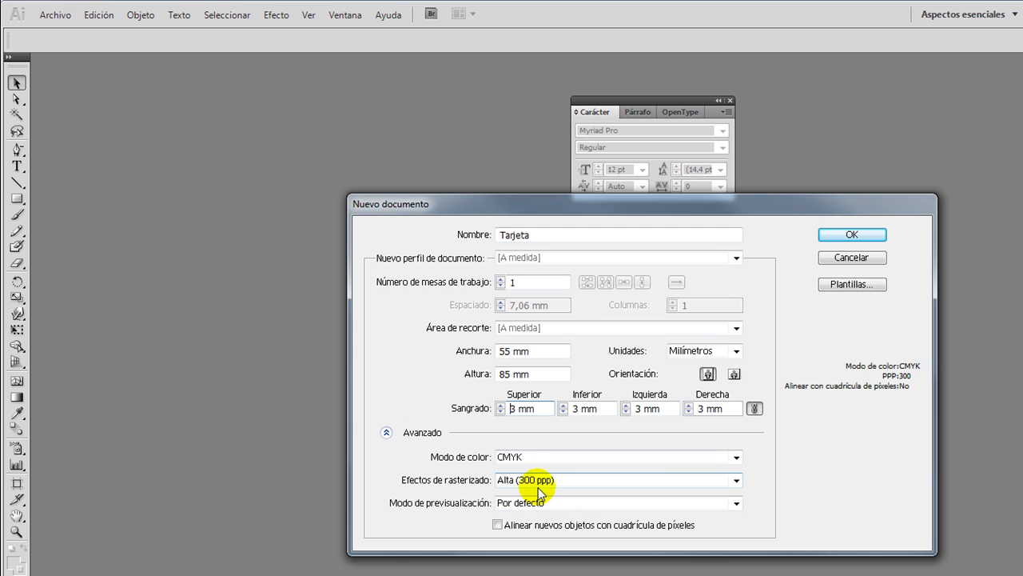
{"action": "left_click", "coordinate": [856, 235]}
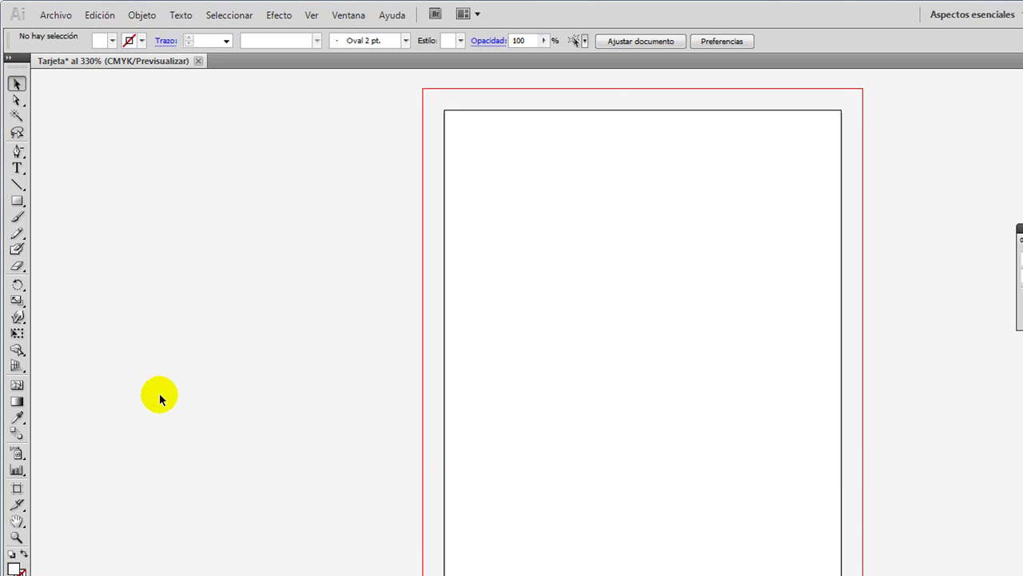
Step: Draw a rectangle about 61 × 91 mm covering the card out to the bleed edges
{"action": "left_click", "coordinate": [17, 201]}
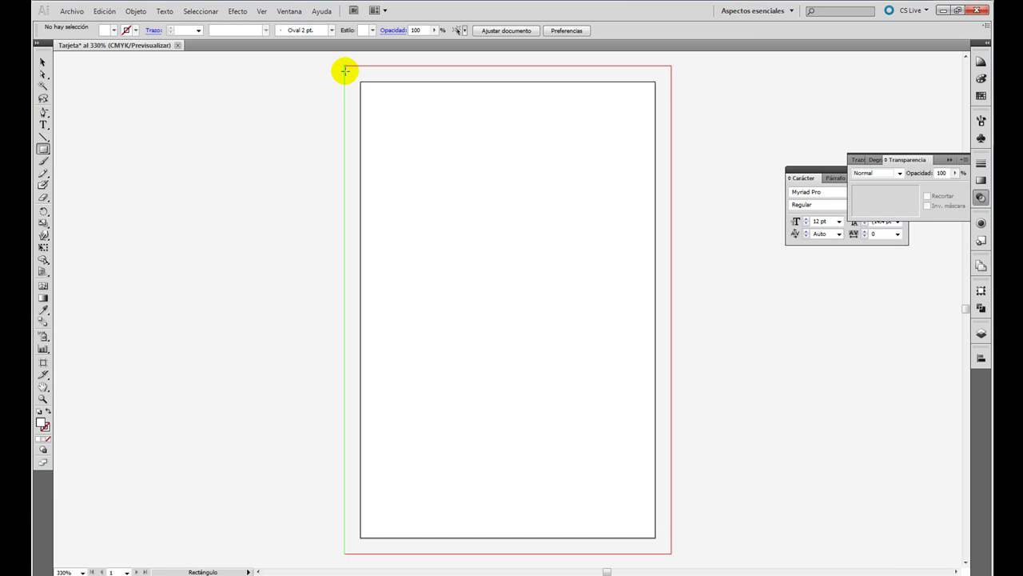
{"action": "left_click_drag", "start_coordinate": [343, 69], "coordinate": [669, 550]}
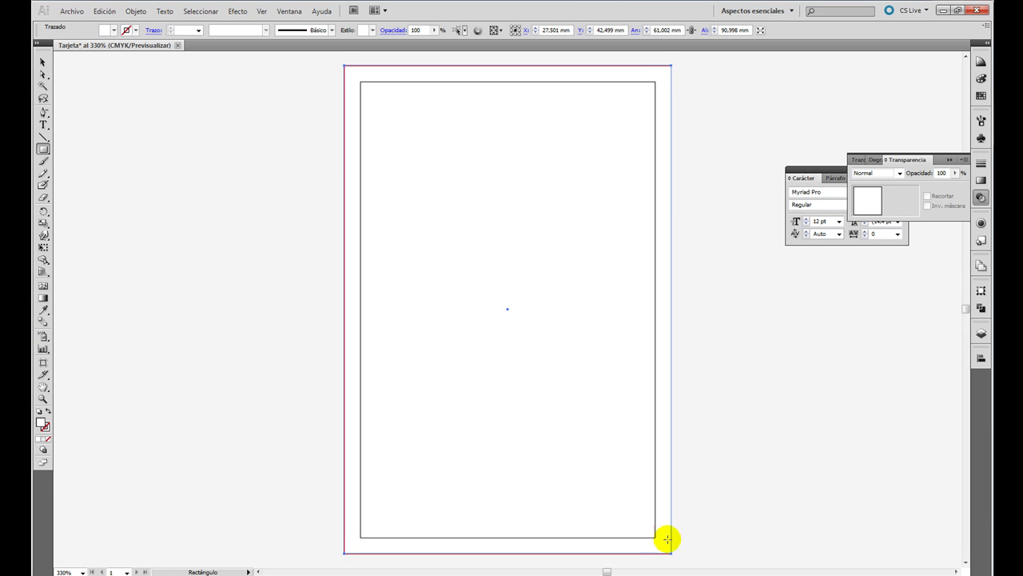
{"action": "left_click", "coordinate": [43, 61]}
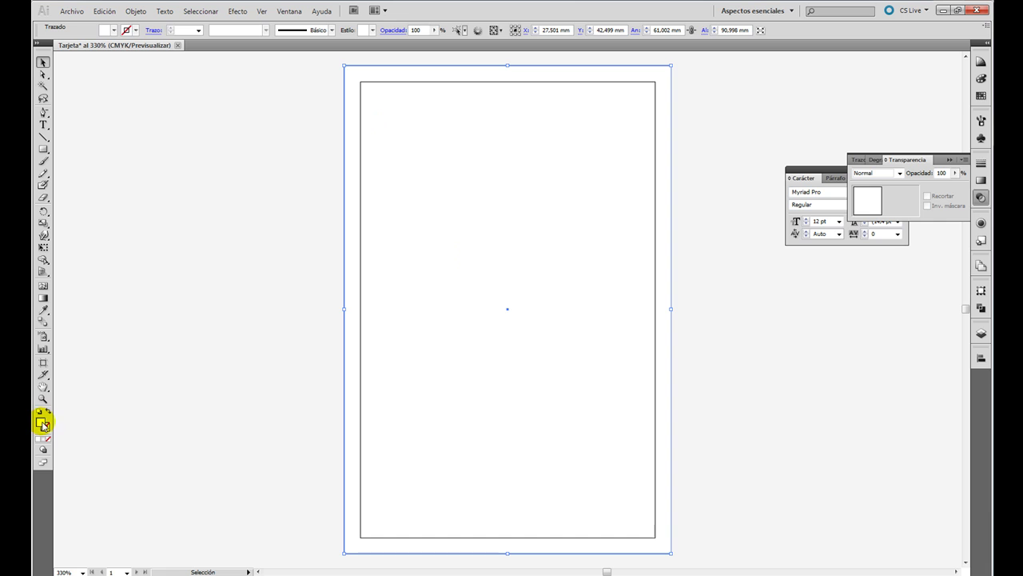
Step: Apply a radial gradient fill to the background rectangle
{"action": "left_click", "coordinate": [982, 181]}
{"action": "left_click", "coordinate": [920, 177]}
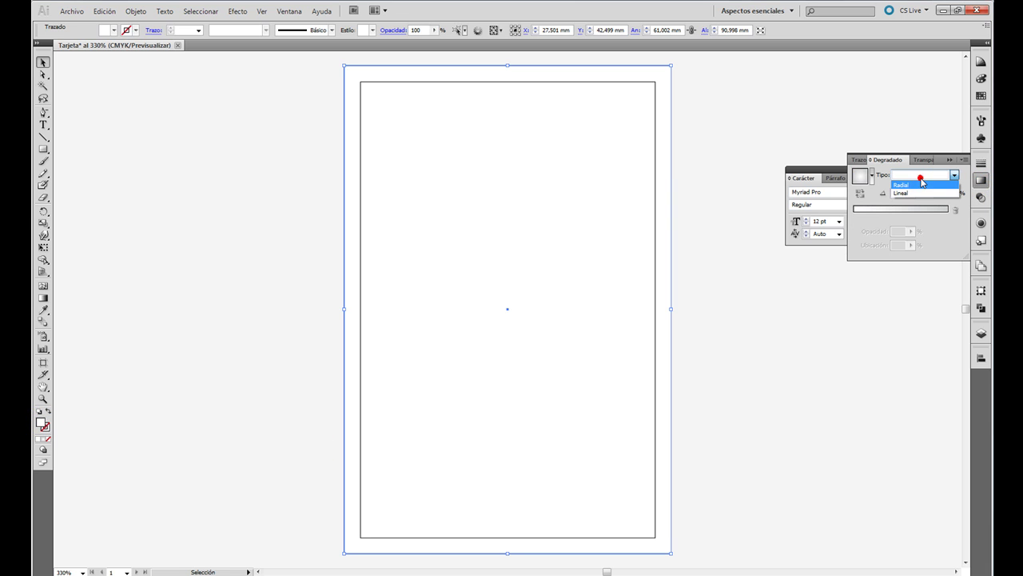
{"action": "left_click", "coordinate": [902, 185]}
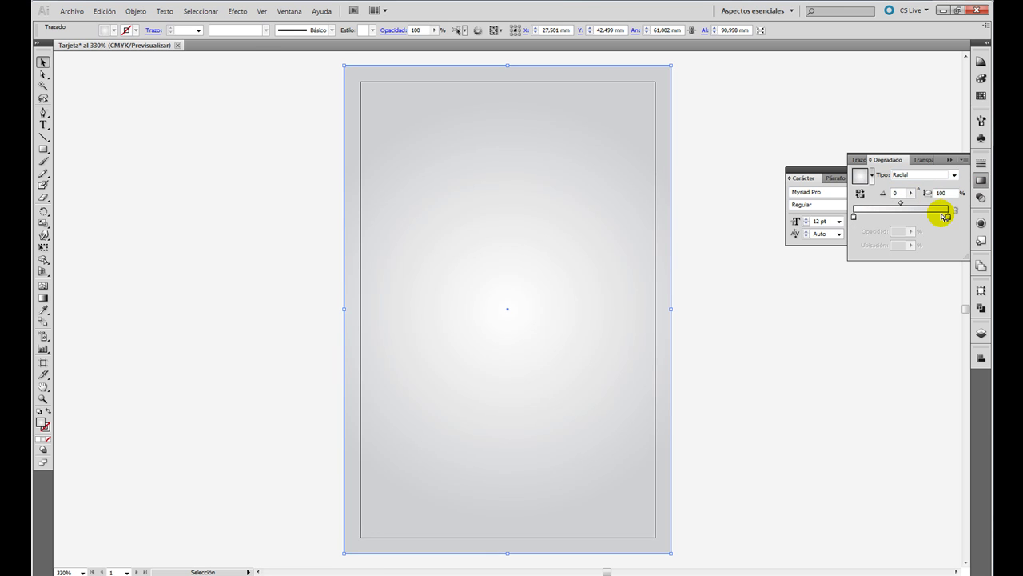
Step: Set the gradient's outer colour stop to 27% black
{"action": "left_click", "coordinate": [952, 219]}
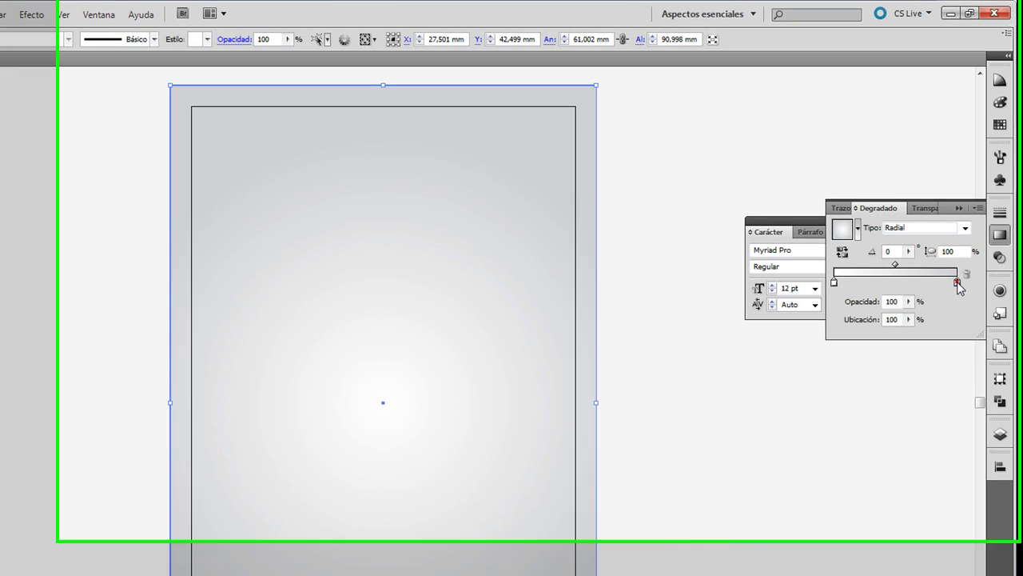
{"action": "double_click", "coordinate": [958, 283]}
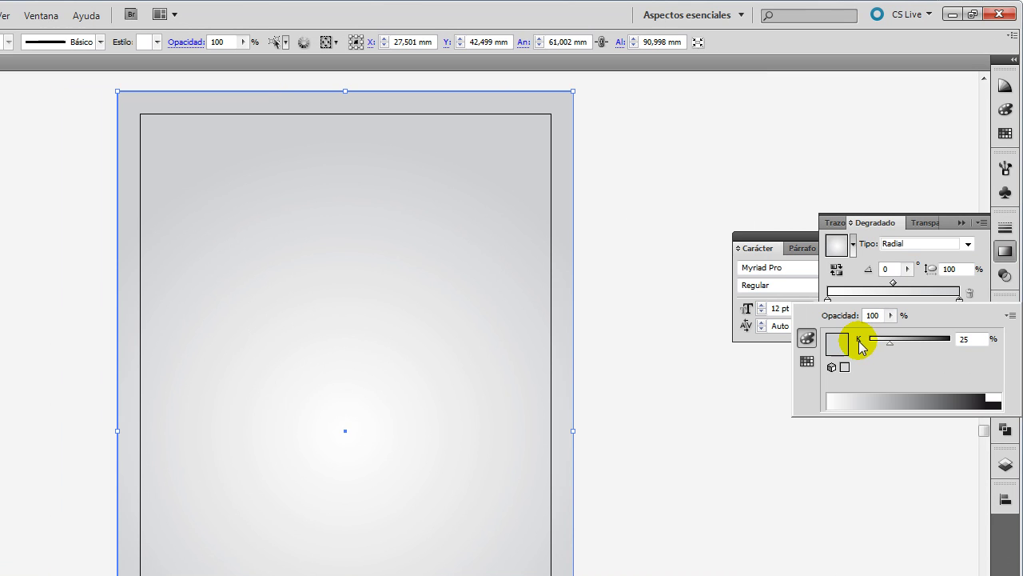
{"action": "left_click_drag", "start_coordinate": [892, 348], "coordinate": [885, 347]}
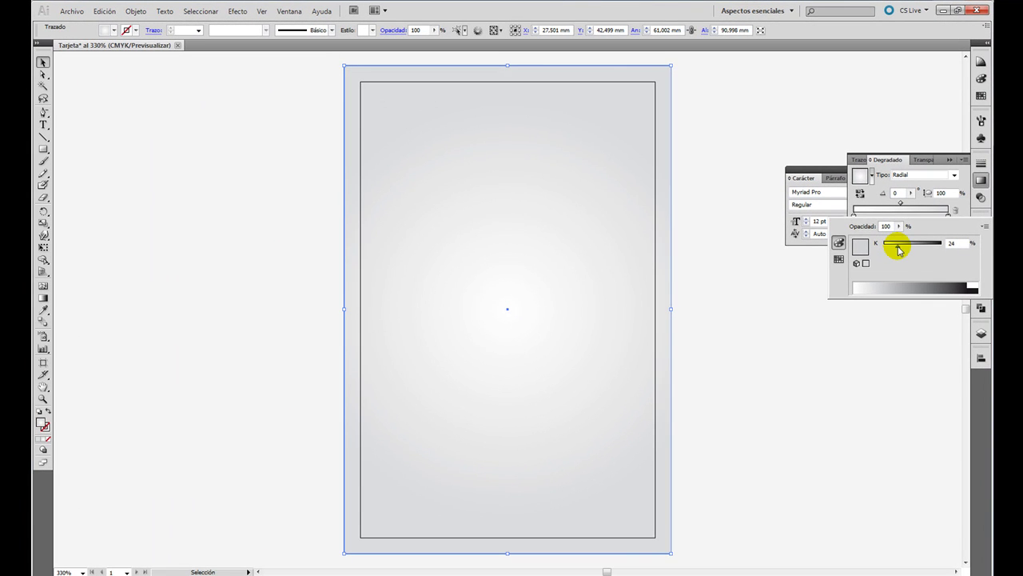
{"action": "left_click_drag", "start_coordinate": [898, 251], "coordinate": [897, 252]}
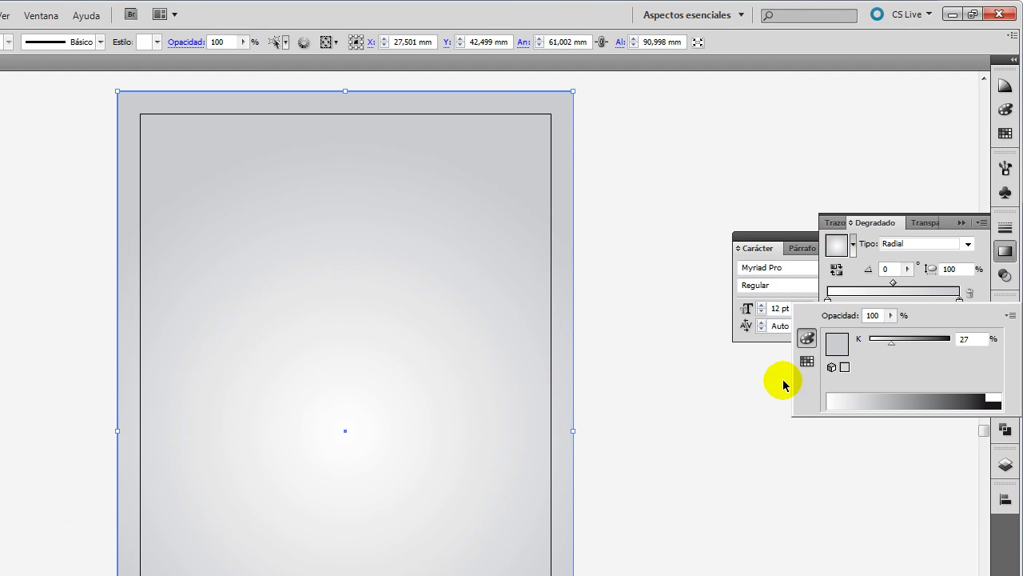
{"action": "left_click", "coordinate": [653, 440]}
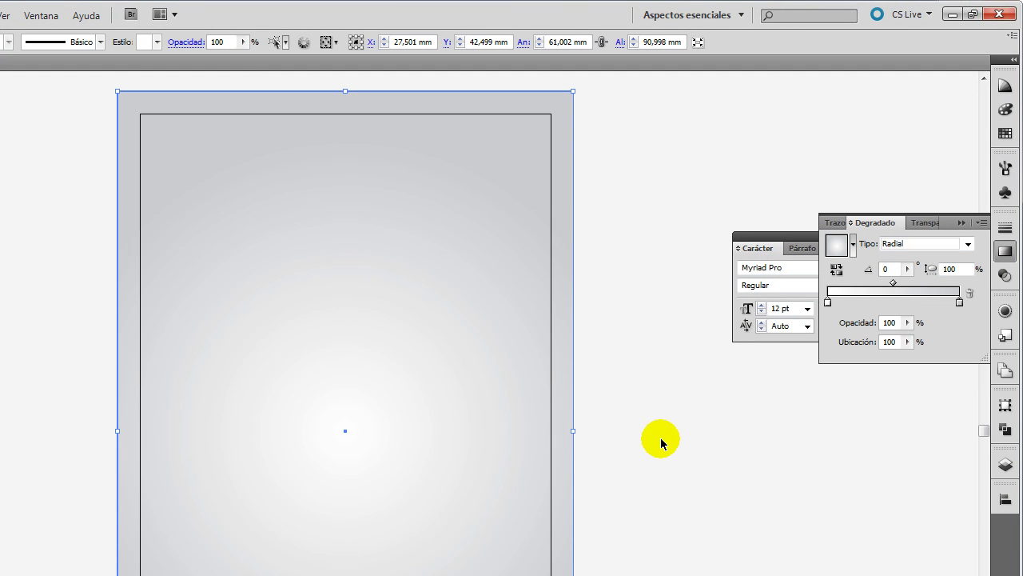
{"action": "left_click", "coordinate": [984, 218]}
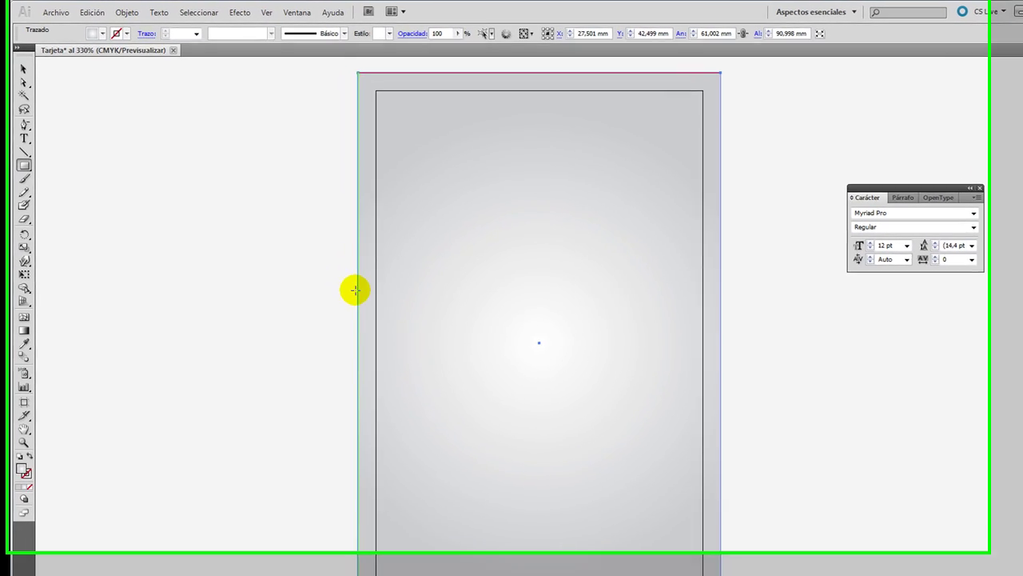
Step: Draw a horizontal band about 61 × 16 mm across the card's middle, spanning the bleed, and fill it white
{"action": "left_click_drag", "start_coordinate": [355, 290], "coordinate": [745, 405]}
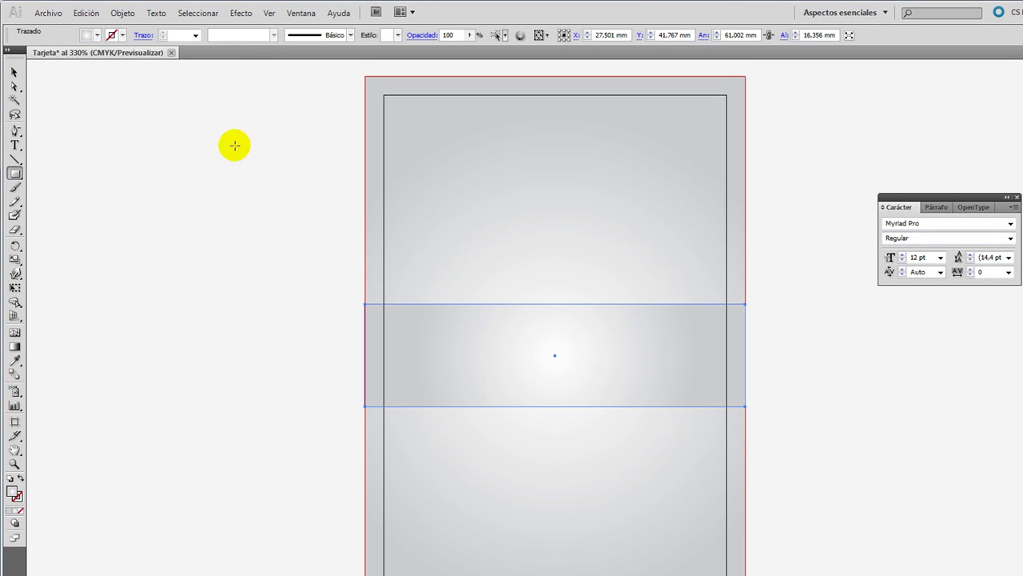
{"action": "left_click", "coordinate": [12, 74]}
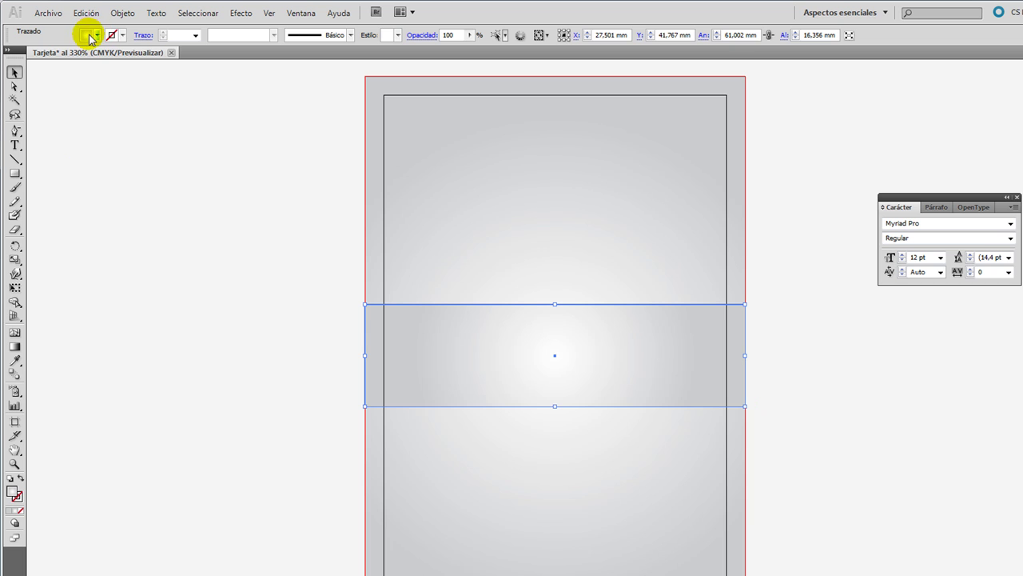
{"action": "left_click", "coordinate": [91, 36]}
{"action": "left_click", "coordinate": [23, 48]}
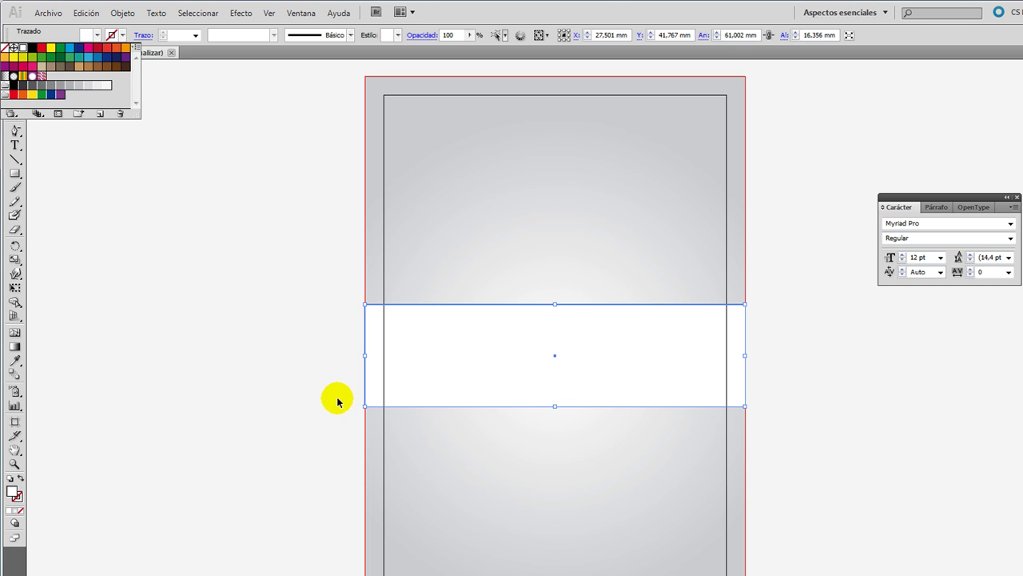
{"action": "left_click", "coordinate": [460, 390]}
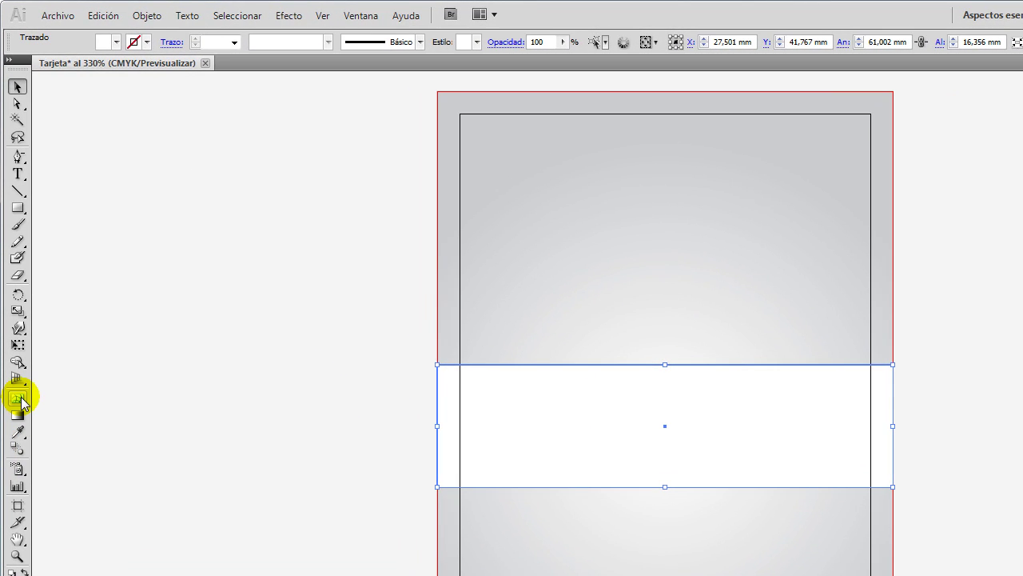
Step: Add gradient mesh lines to the white band, one horizontal through its mid-height and one vertical near its centre
{"action": "left_click", "coordinate": [17, 398]}
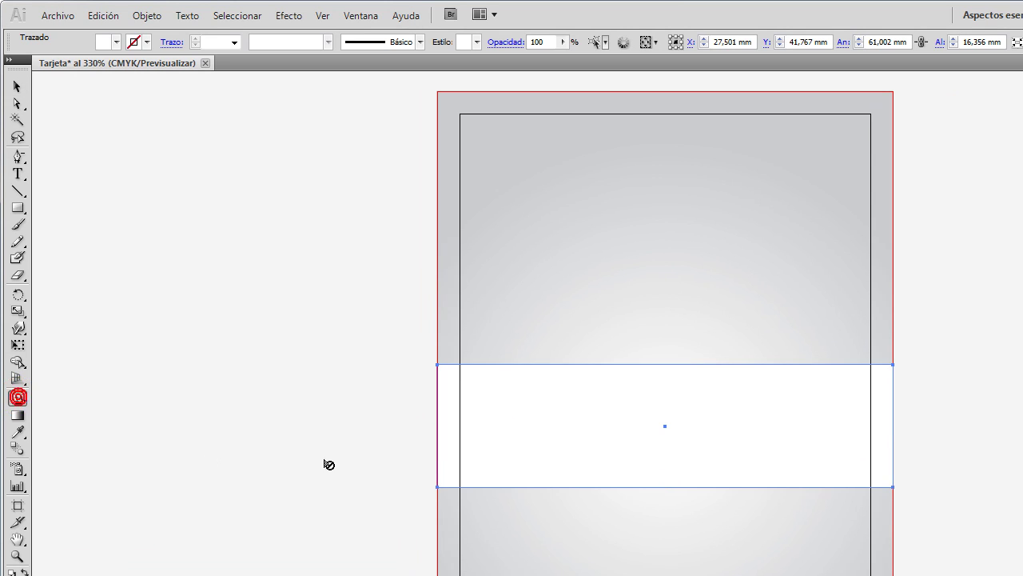
{"action": "left_click", "coordinate": [439, 428]}
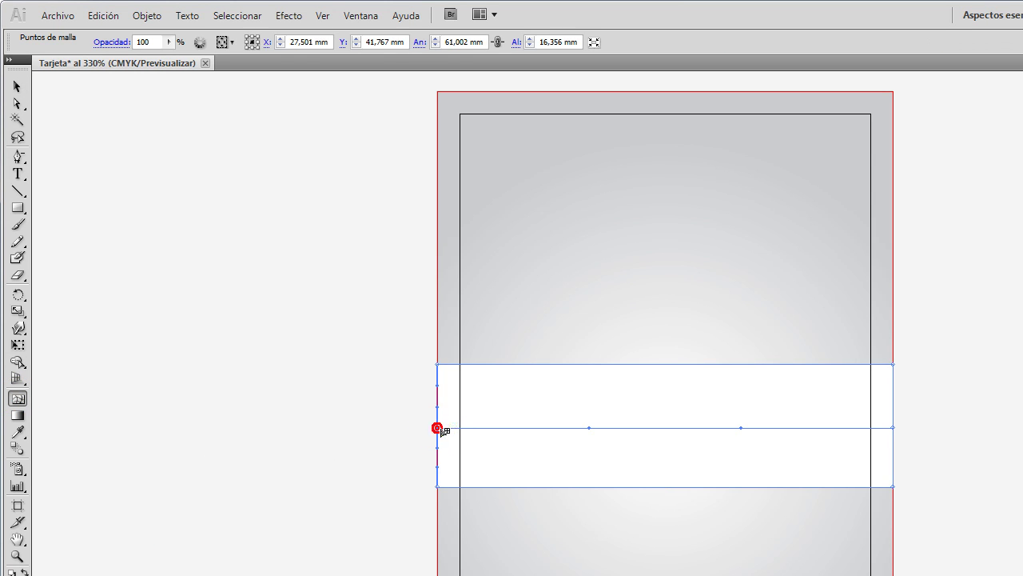
{"action": "left_click", "coordinate": [681, 487]}
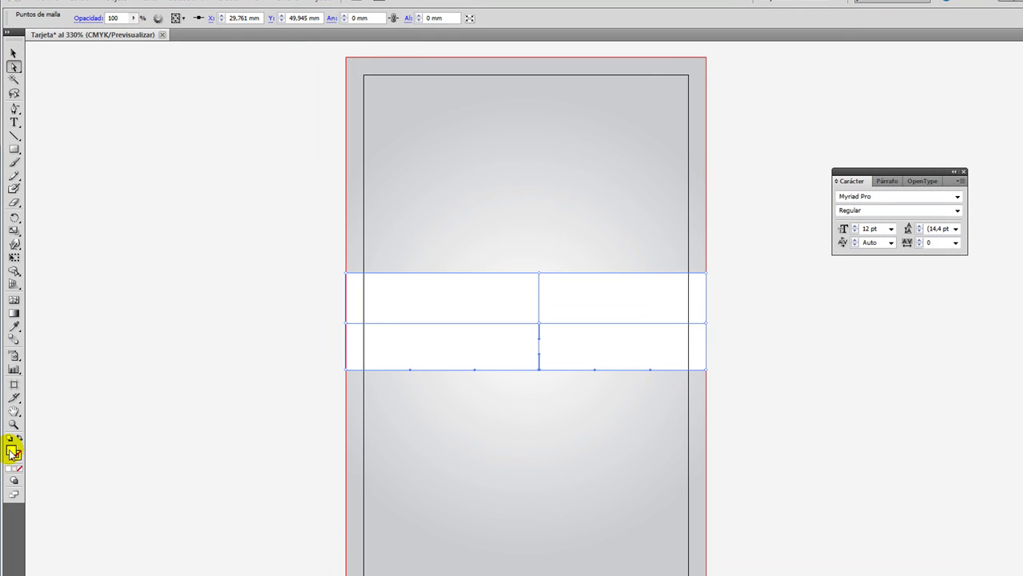
Step: Colour the mesh point at the middle of the band's bottom edge grey, 848484
{"action": "double_click", "coordinate": [14, 451]}
{"action": "left_click", "coordinate": [388, 320]}
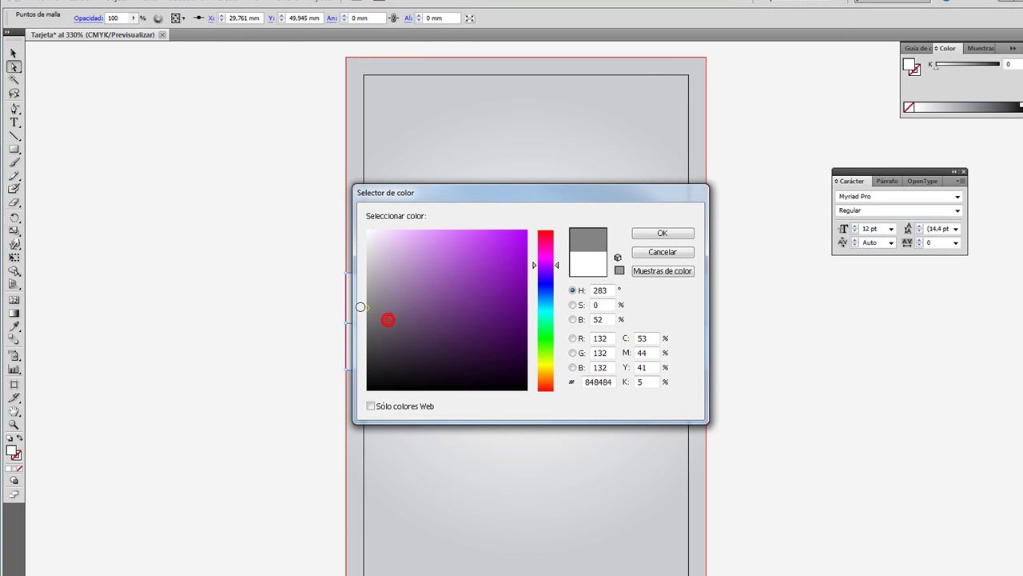
{"action": "left_click", "coordinate": [670, 233]}
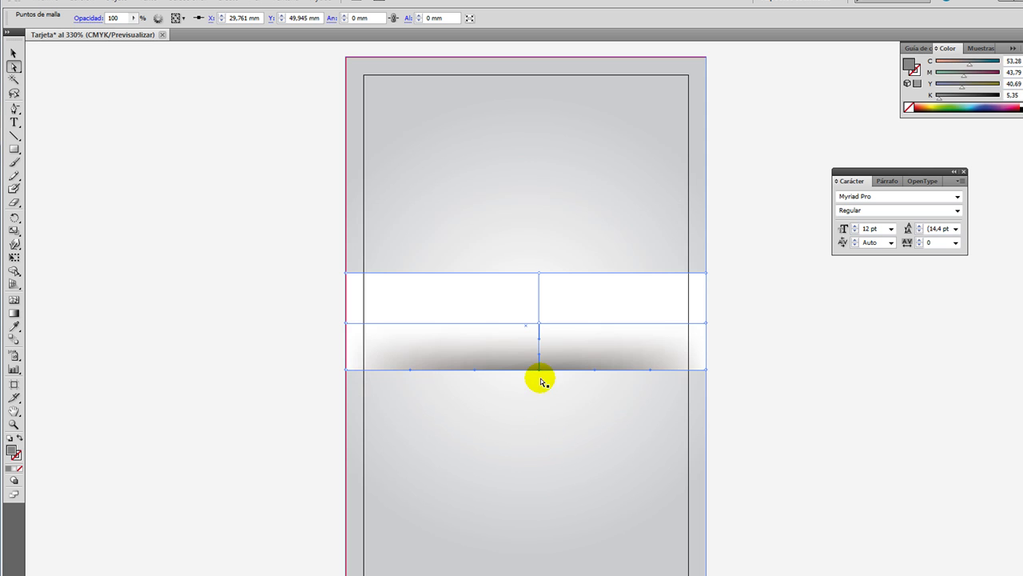
Step: Pull the band's bottom-centre mesh point down to about Y 61 mm and its middle mesh point to about Y 51 mm
{"action": "left_click_drag", "start_coordinate": [539, 369], "coordinate": [540, 434]}
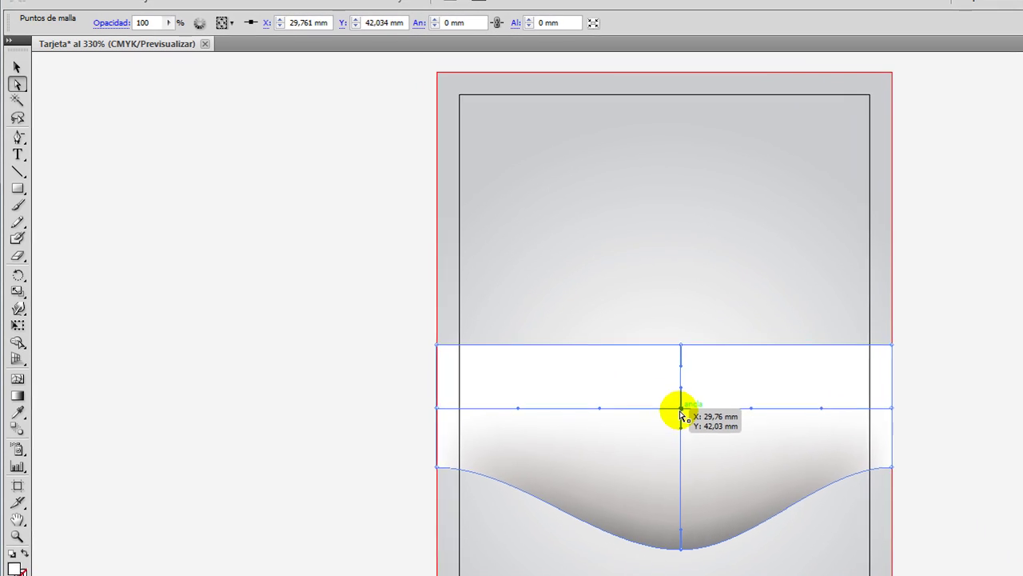
{"action": "left_click_drag", "start_coordinate": [539, 325], "coordinate": [539, 384]}
{"action": "left_click_drag", "start_coordinate": [682, 488], "coordinate": [685, 480]}
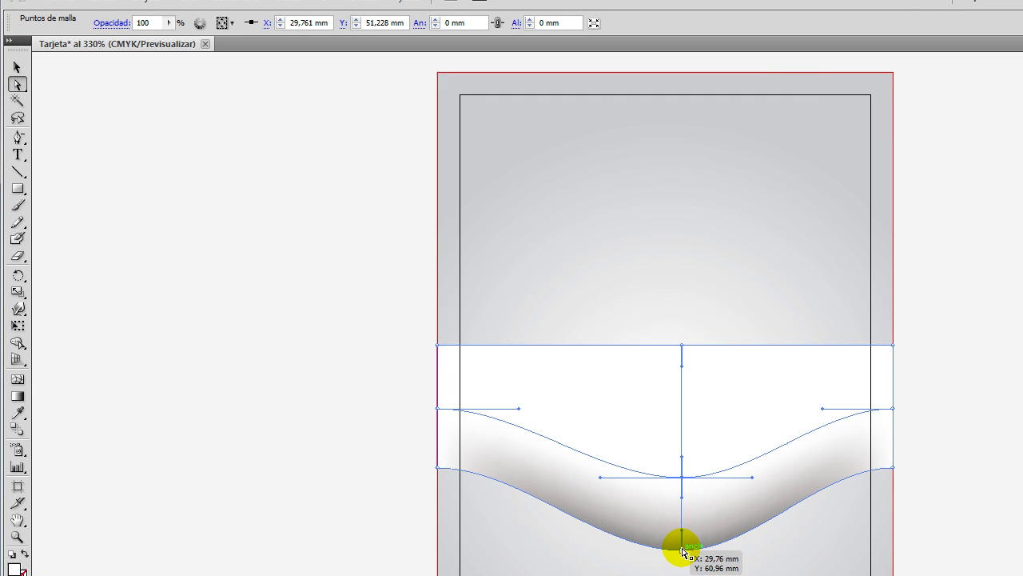
Step: Lower the band's mid-height side mesh points, the right one to about Y 46.2 mm and the left one to about Y 45 mm
{"action": "left_click_drag", "start_coordinate": [893, 412], "coordinate": [894, 432]}
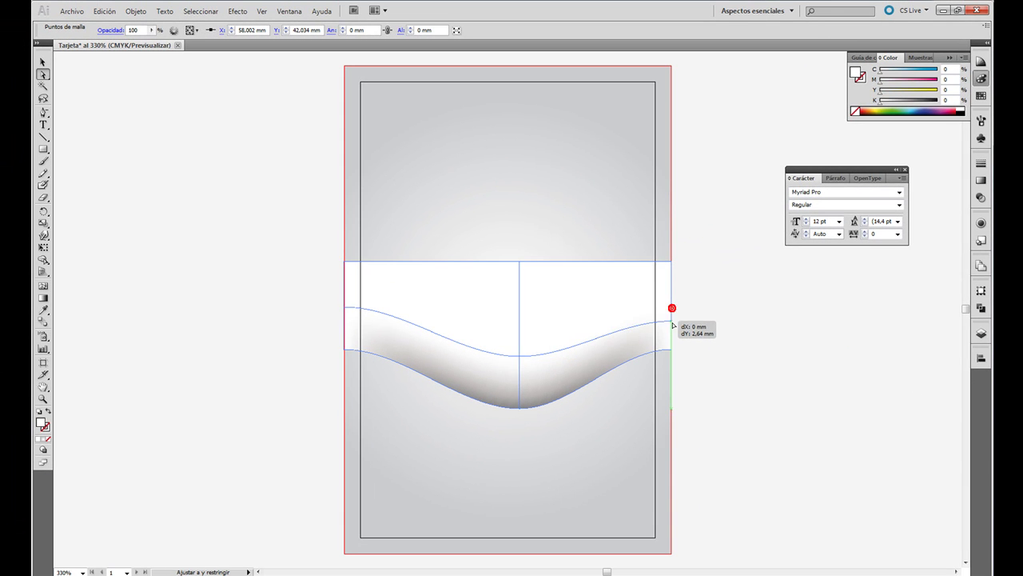
{"action": "left_click_drag", "start_coordinate": [673, 325], "coordinate": [672, 329]}
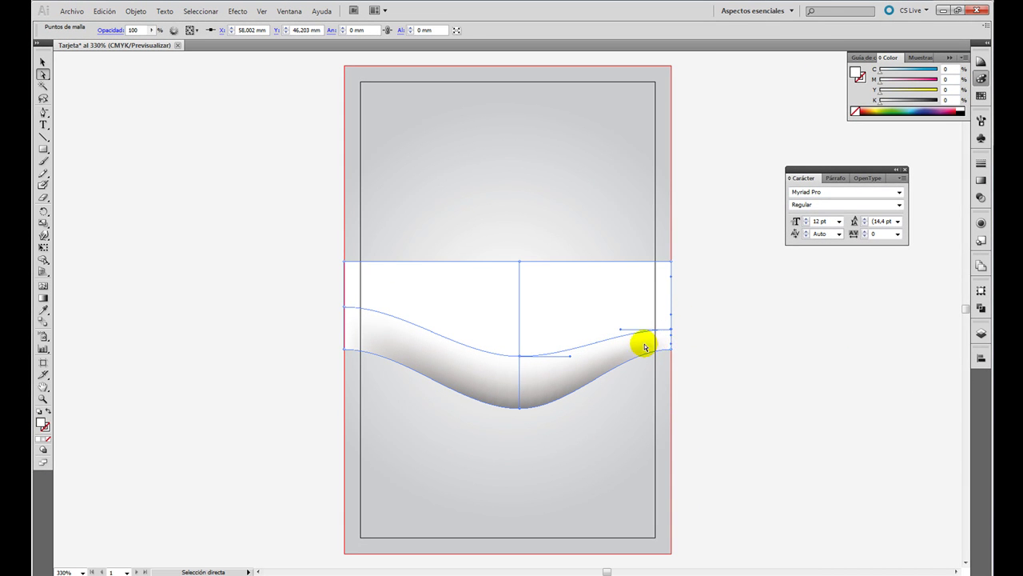
{"action": "left_click", "coordinate": [673, 330]}
{"action": "left_click", "coordinate": [345, 307]}
{"action": "left_click_drag", "start_coordinate": [345, 308], "coordinate": [345, 323]}
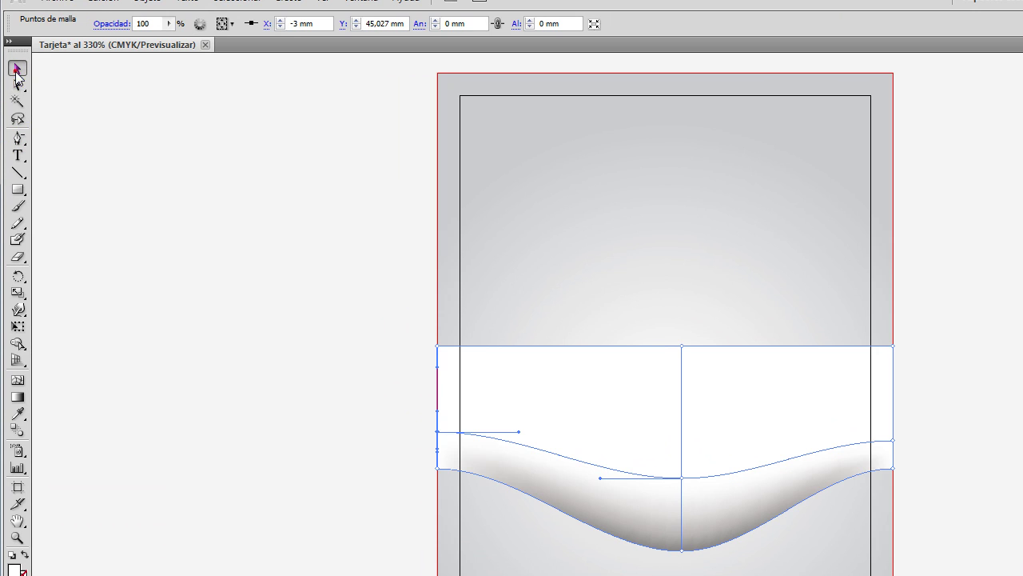
Step: Set the mesh band's blending mode to Multiply (Multiplicar) and move the band straight up about 5.3 mm
{"action": "left_click", "coordinate": [148, 226]}
{"action": "left_click", "coordinate": [539, 418]}
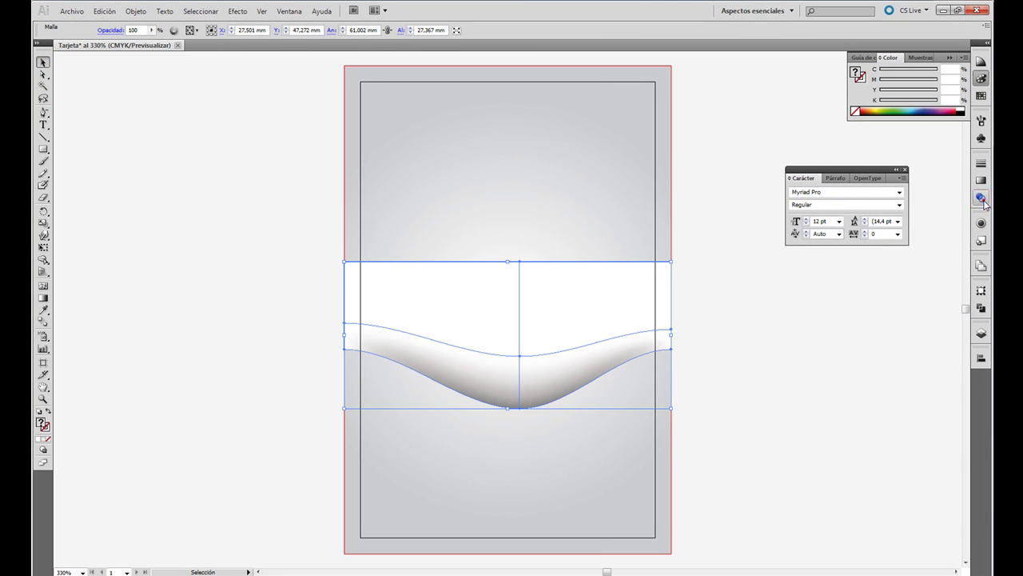
{"action": "left_click", "coordinate": [983, 199]}
{"action": "left_click", "coordinate": [867, 174]}
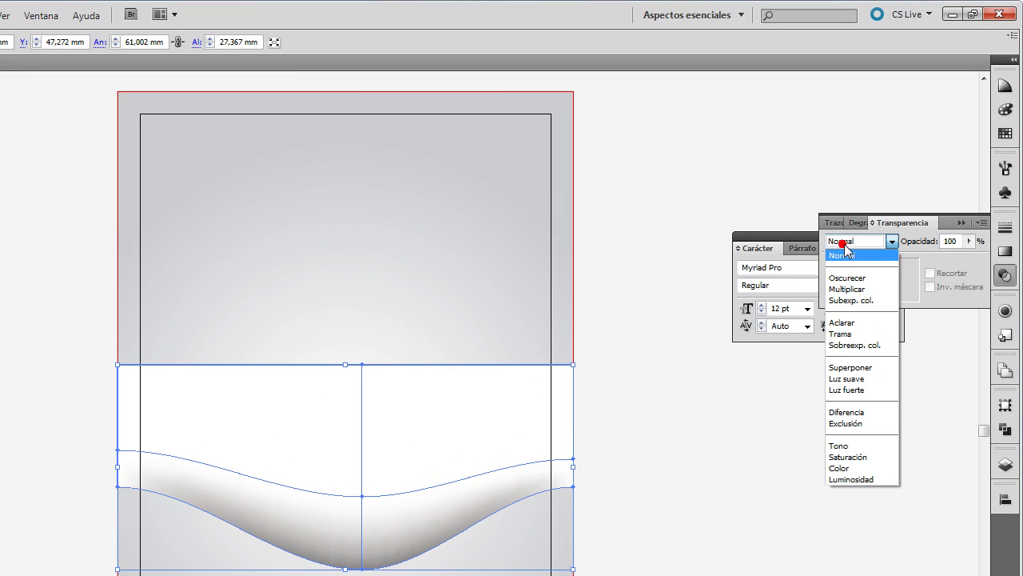
{"action": "left_click", "coordinate": [852, 289]}
{"action": "left_click", "coordinate": [659, 337]}
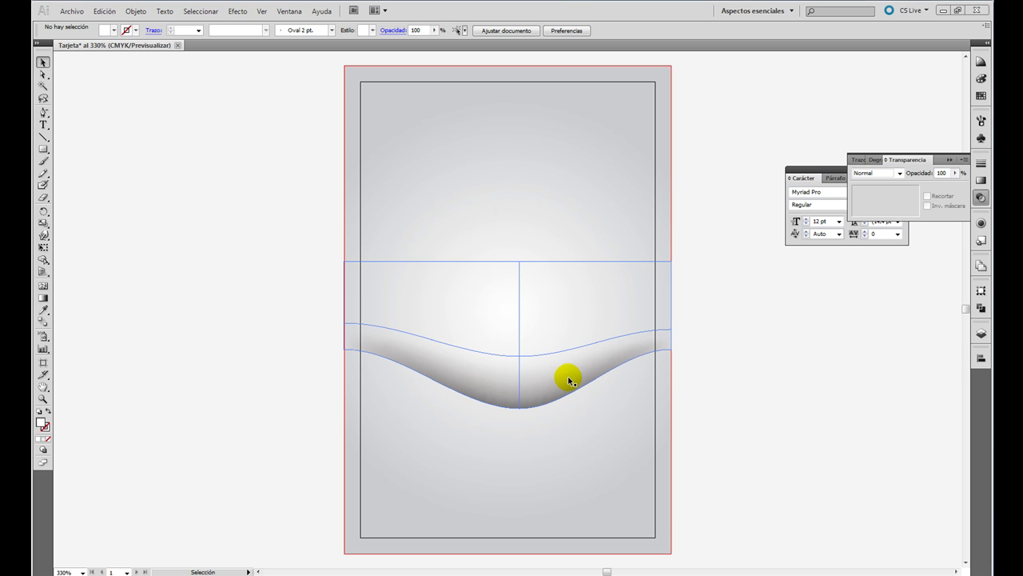
{"action": "left_click_drag", "start_coordinate": [570, 380], "coordinate": [569, 352]}
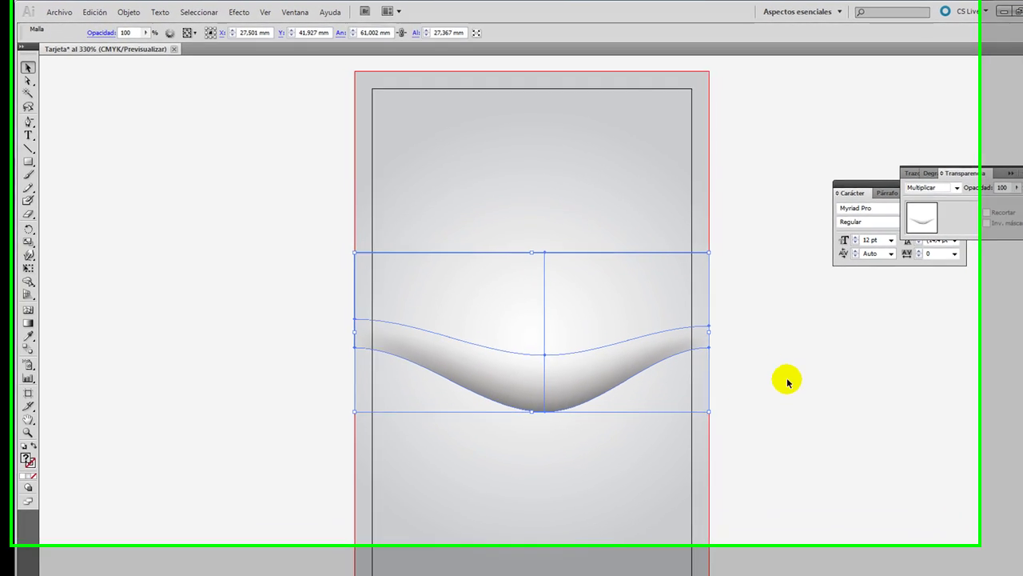
{"action": "left_click", "coordinate": [786, 382]}
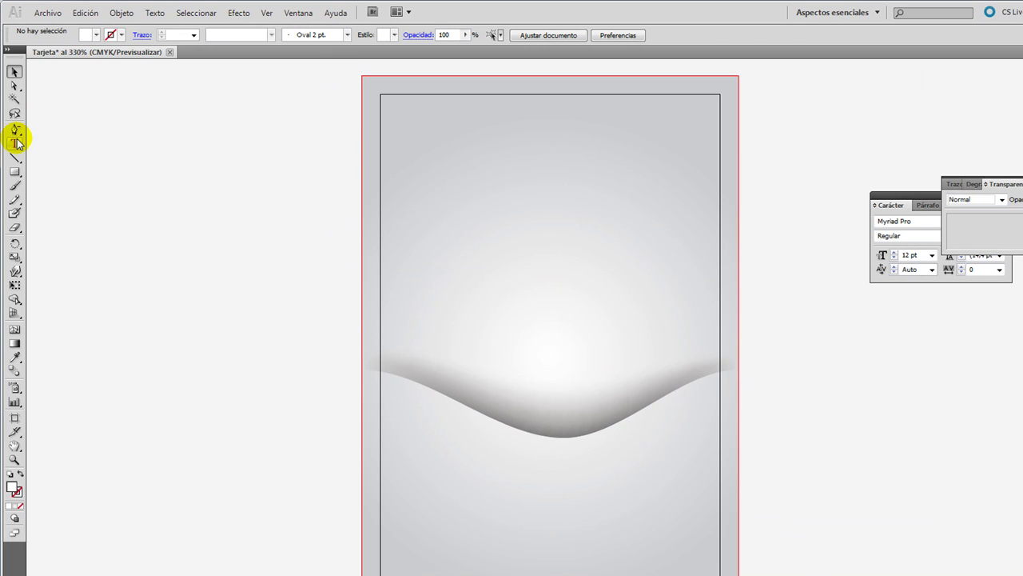
Step: Add the text SULOGO in the card's upper area, scaled to about 26.7 pt and set in Helvetica Neue
{"action": "left_click", "coordinate": [16, 142]}
{"action": "left_click", "coordinate": [453, 171]}
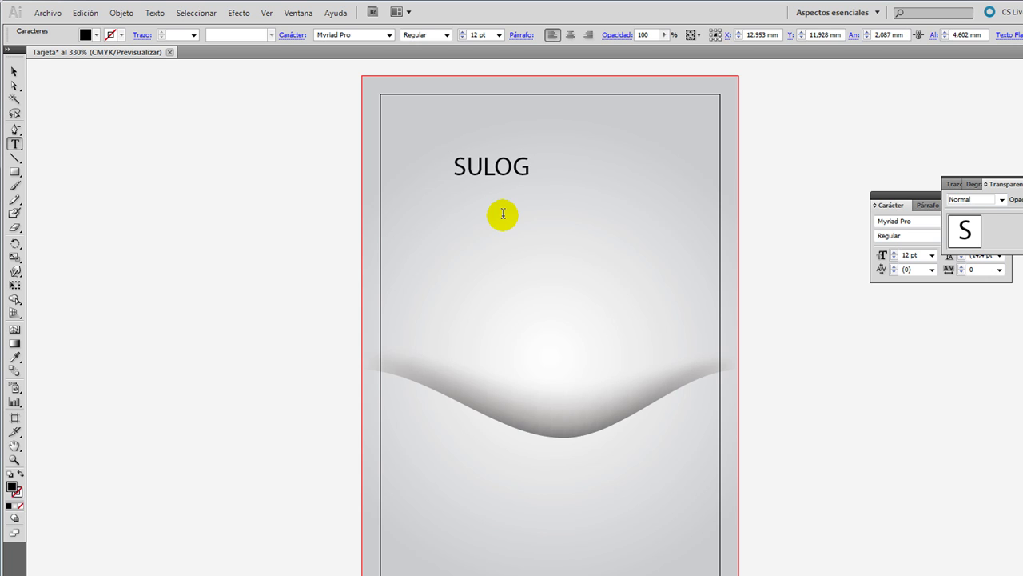
{"action": "left_click", "coordinate": [12, 73]}
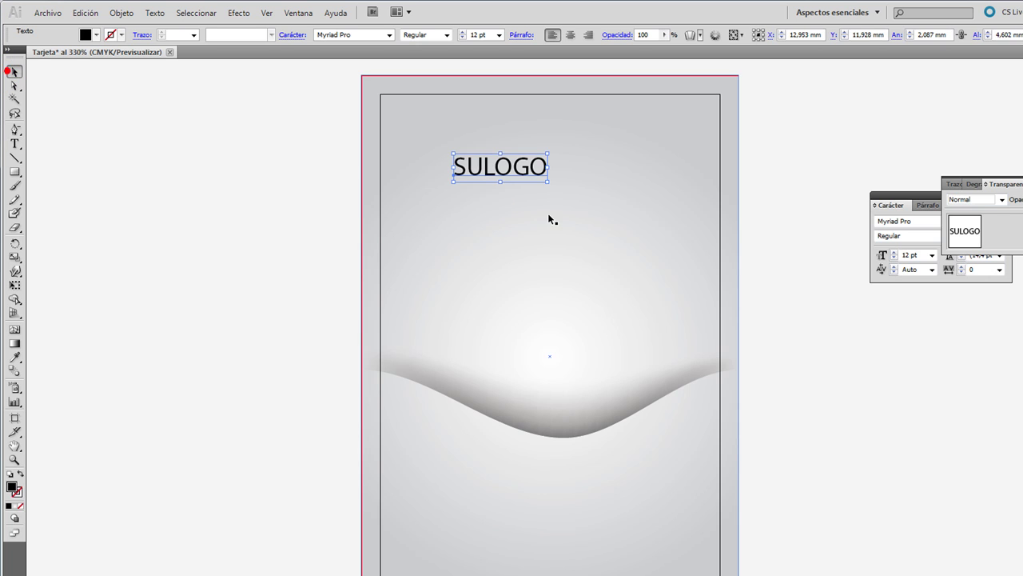
{"action": "left_click_drag", "start_coordinate": [546, 183], "coordinate": [663, 216]}
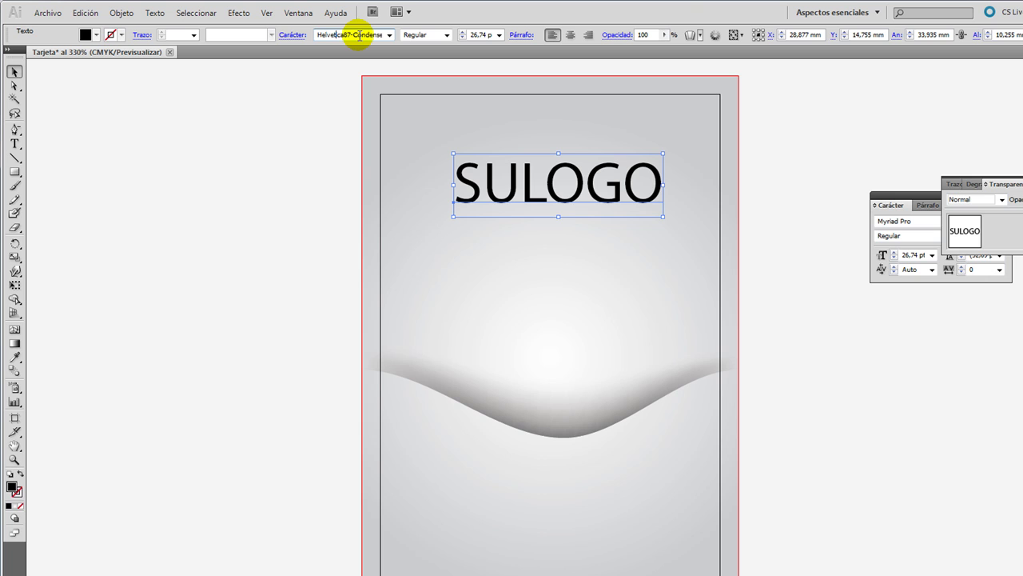
{"action": "key", "text": "Return"}
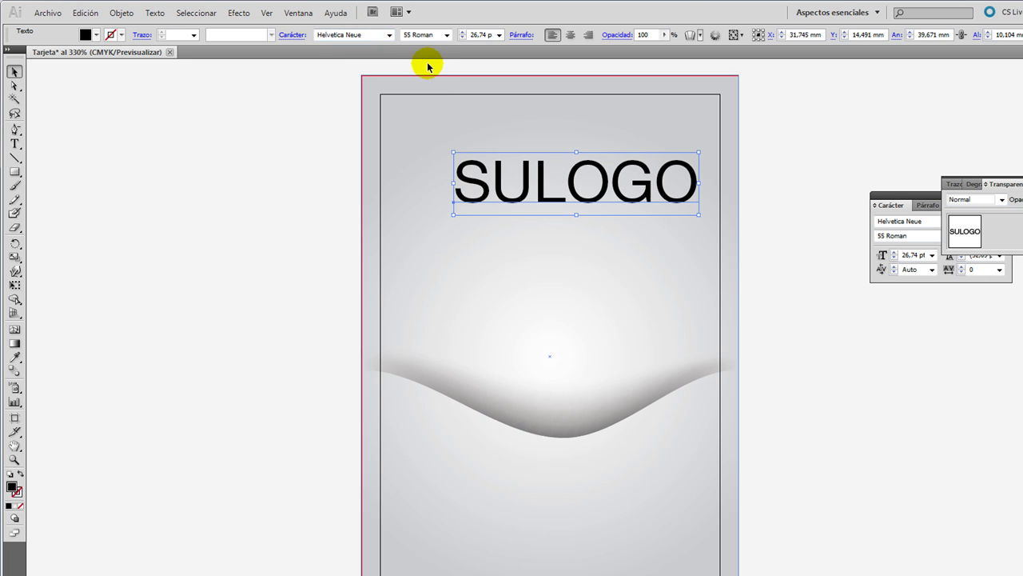
Step: Give the letters SU of the logo text a thinner Helvetica Neue weight
{"action": "double_click", "coordinate": [503, 192]}
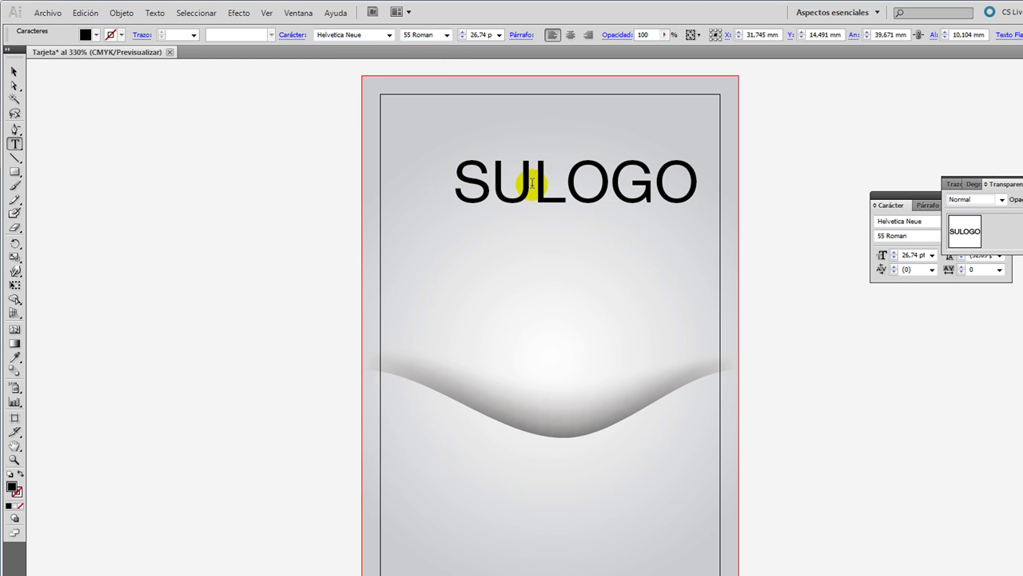
{"action": "left_click_drag", "start_coordinate": [532, 183], "coordinate": [424, 160]}
{"action": "left_click", "coordinate": [442, 37]}
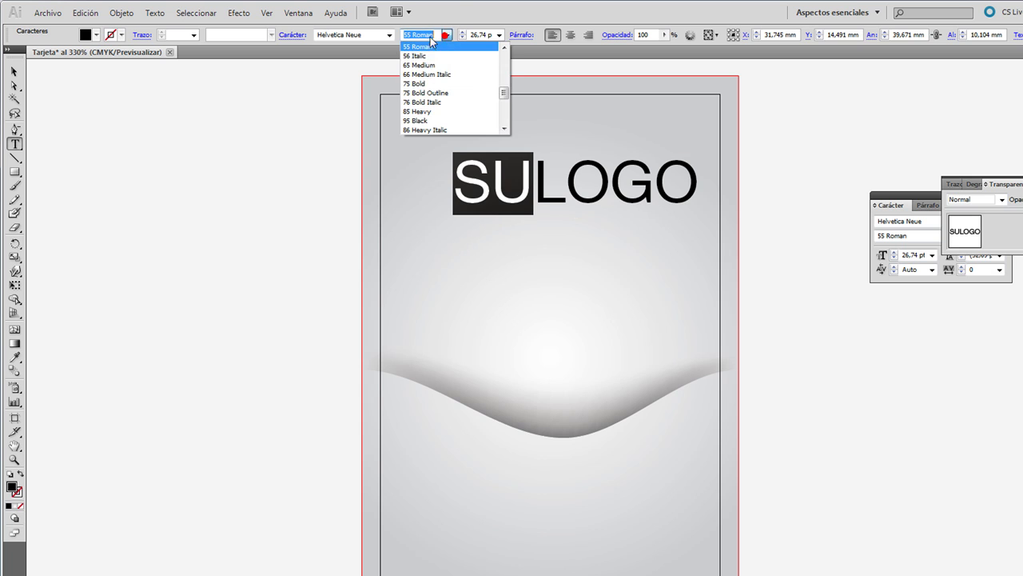
{"action": "left_click_drag", "start_coordinate": [500, 92], "coordinate": [501, 78]}
{"action": "left_click", "coordinate": [487, 101]}
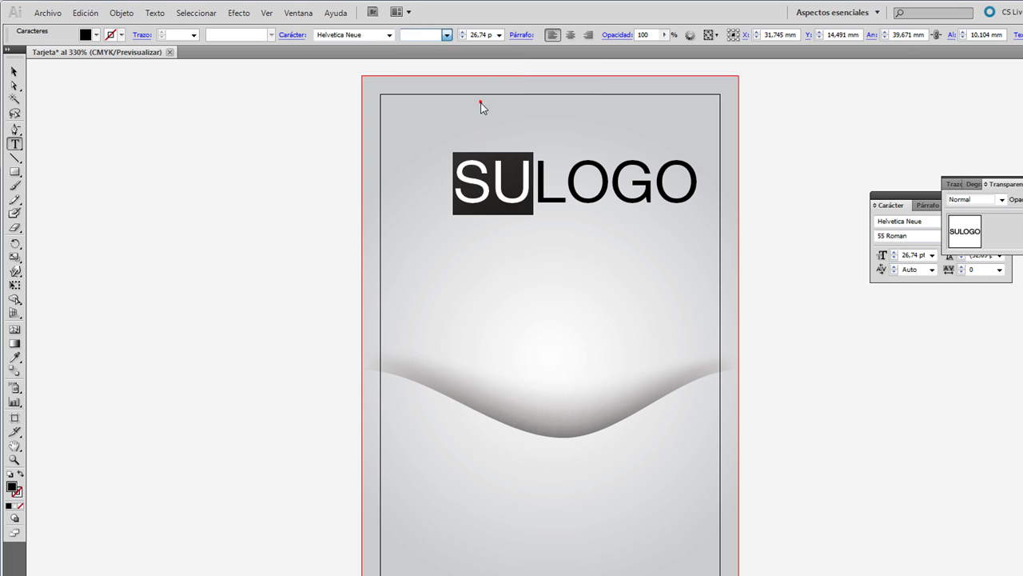
Step: Set the letters LOGO of the logo text to the Helvetica Neue 95 Black style
{"action": "left_click", "coordinate": [528, 174]}
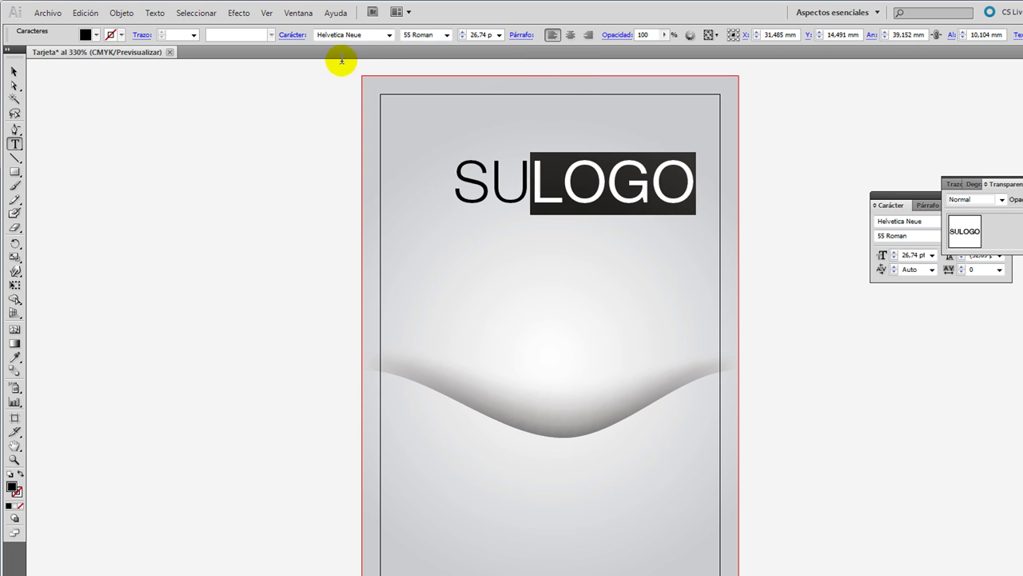
{"action": "left_click", "coordinate": [446, 36]}
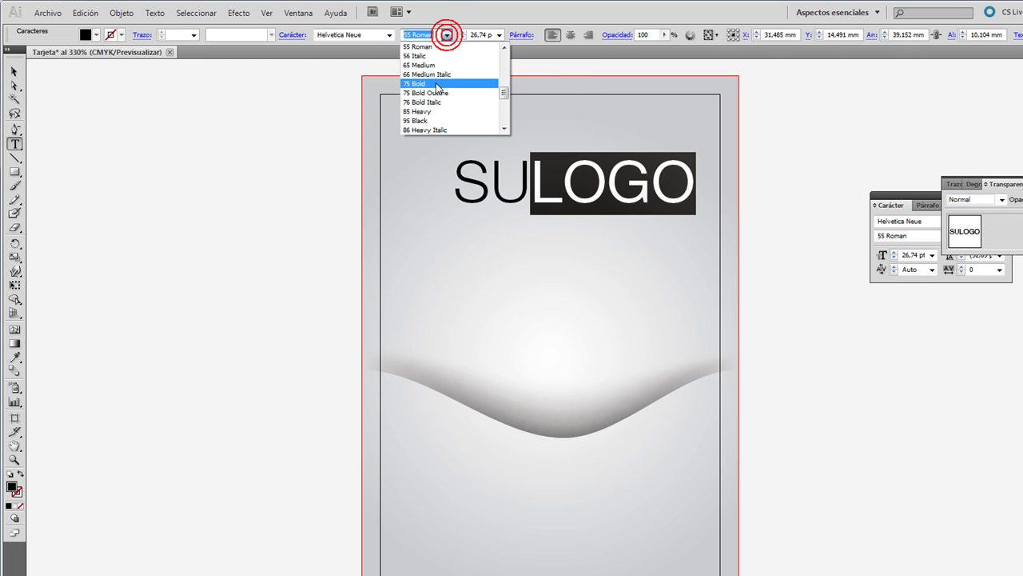
{"action": "left_click", "coordinate": [433, 120]}
Step: Move the logo text up to about X 28.6, Y 8.7 mm and fill it with grey 6B6B6B
{"action": "left_click", "coordinate": [15, 71]}
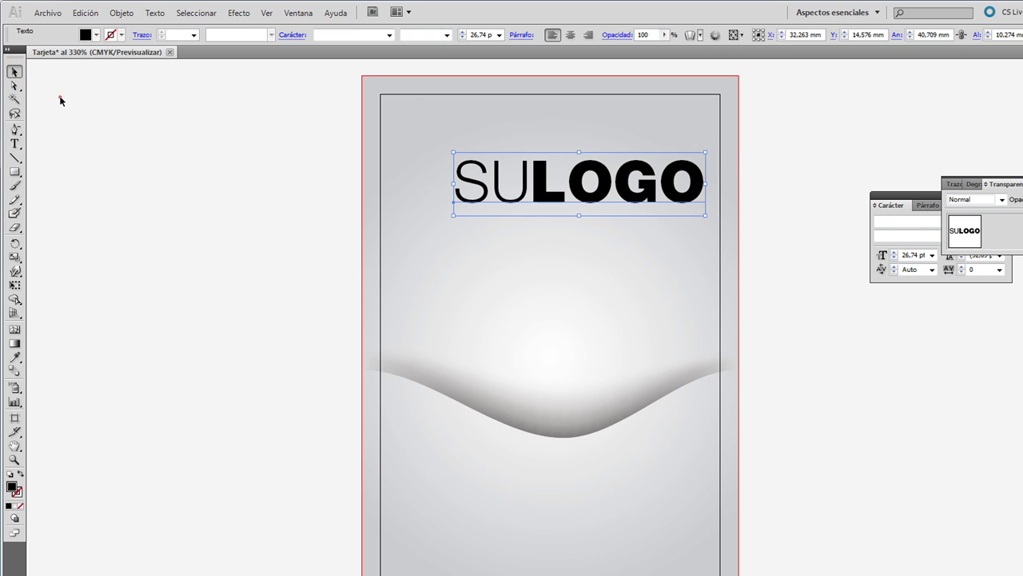
{"action": "left_click_drag", "start_coordinate": [577, 189], "coordinate": [558, 152]}
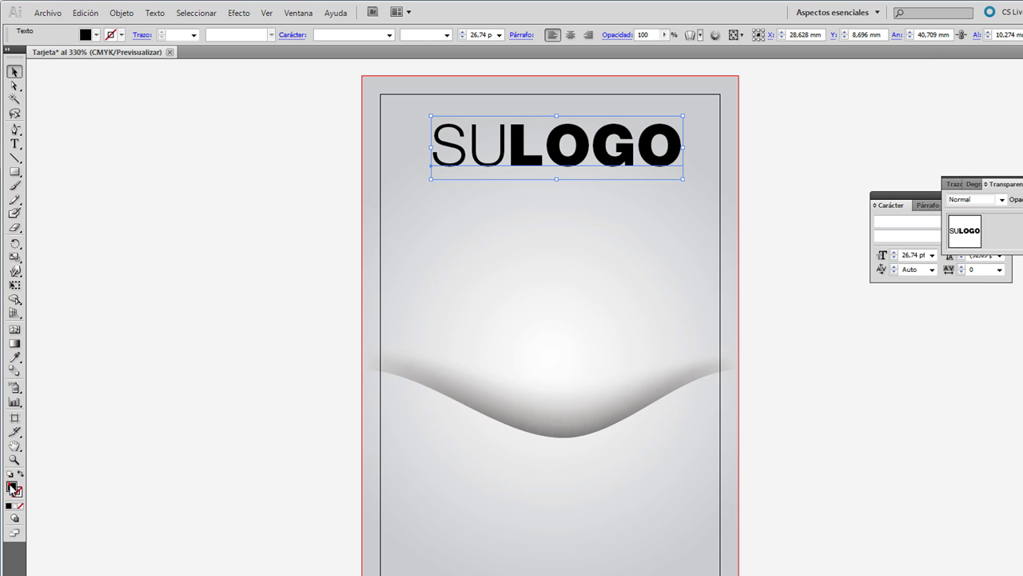
{"action": "double_click", "coordinate": [12, 487]}
{"action": "left_click", "coordinate": [384, 352]}
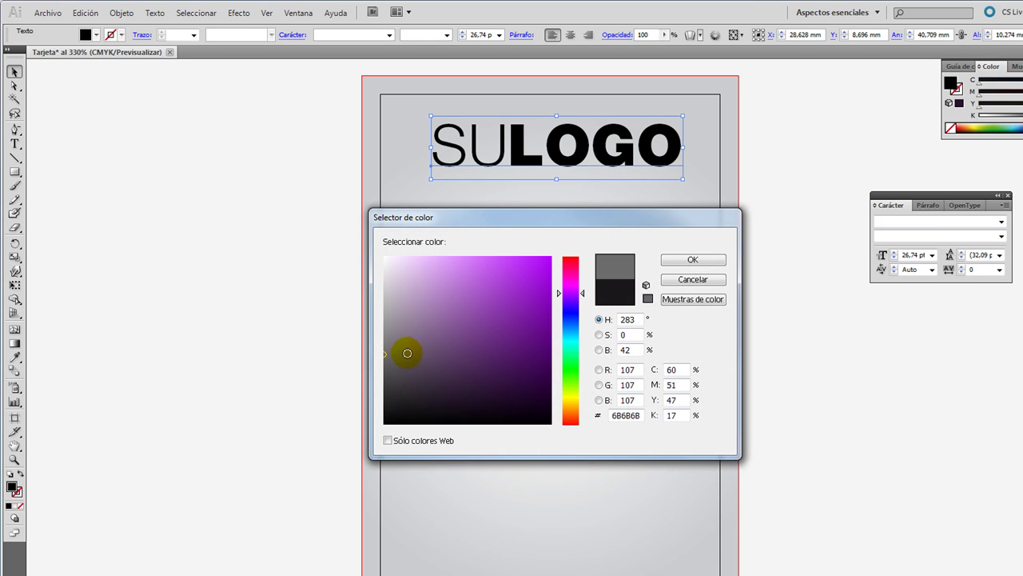
{"action": "left_click", "coordinate": [694, 261]}
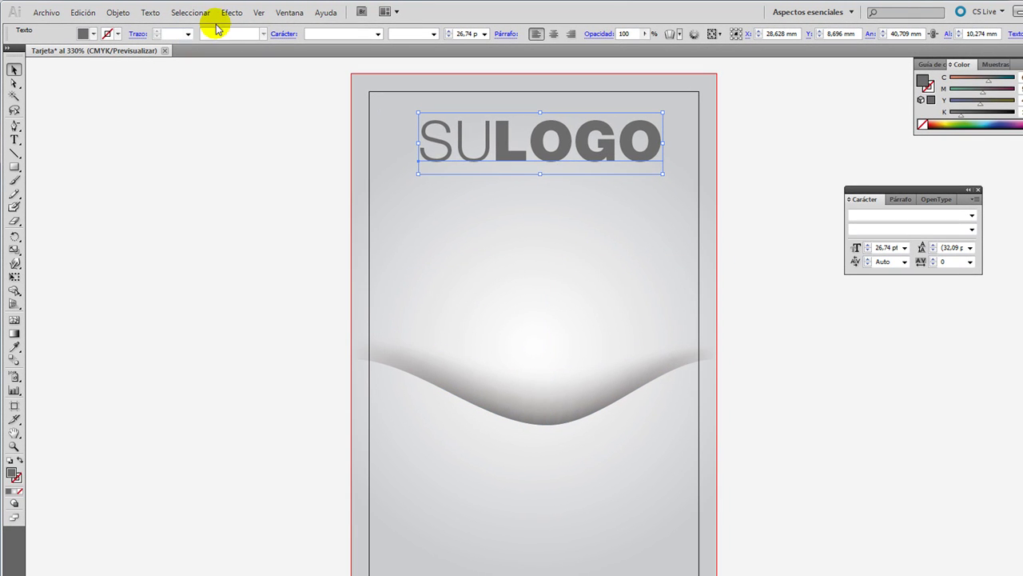
Step: Start an Inner Glow (Resplandor interior) effect on the logo text in Multiply mode with the near-black colour 020202
{"action": "left_click", "coordinate": [231, 12]}
{"action": "mouse_move", "coordinate": [283, 139]}
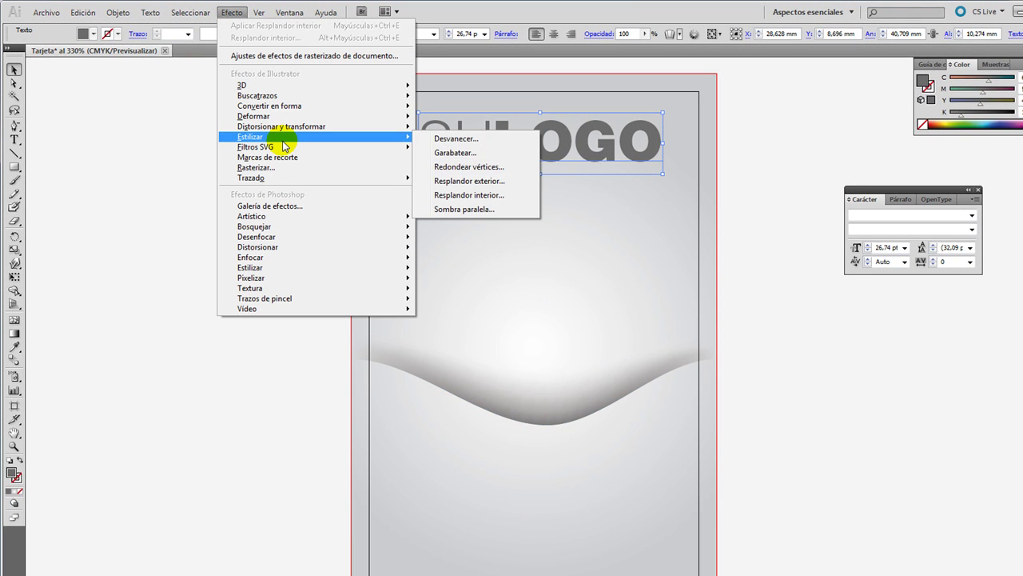
{"action": "left_click", "coordinate": [462, 195]}
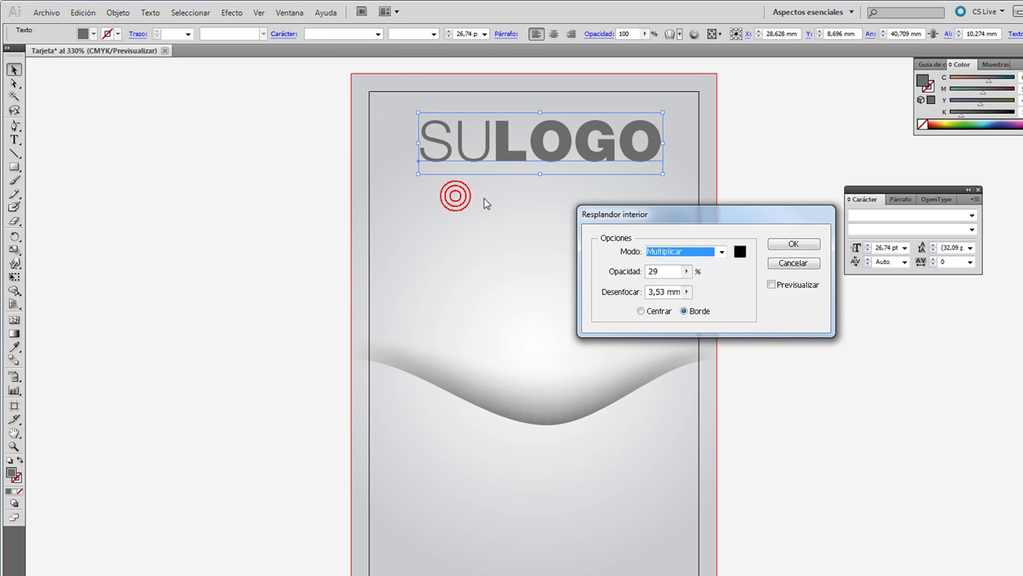
{"action": "left_click_drag", "start_coordinate": [619, 213], "coordinate": [427, 213]}
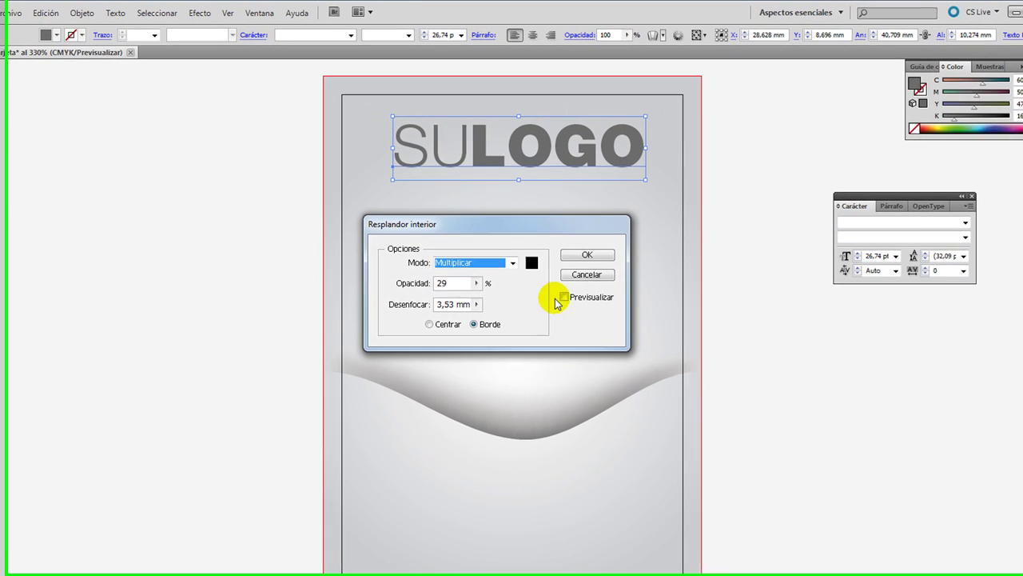
{"action": "left_click", "coordinate": [532, 262]}
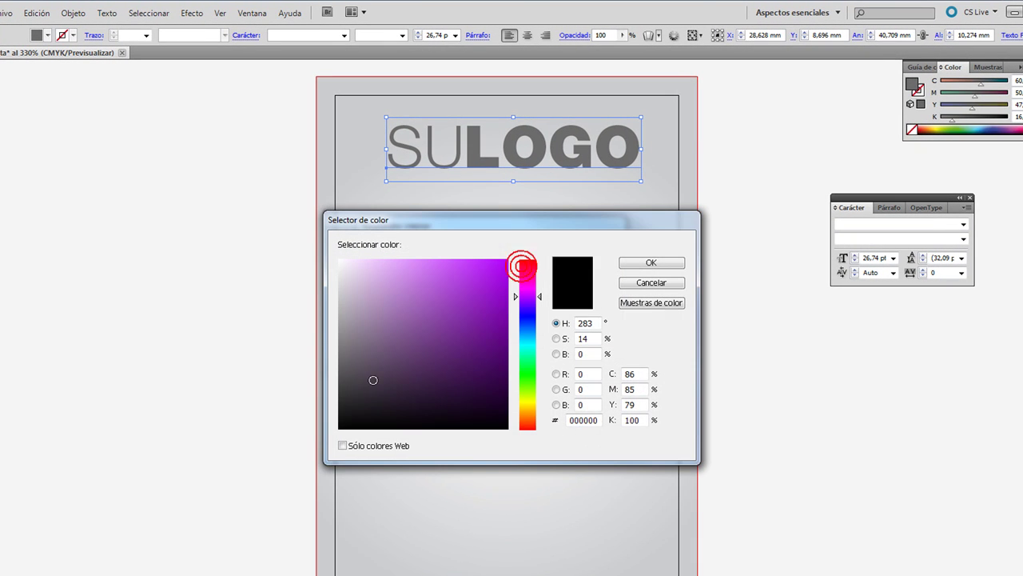
{"action": "left_click", "coordinate": [345, 422]}
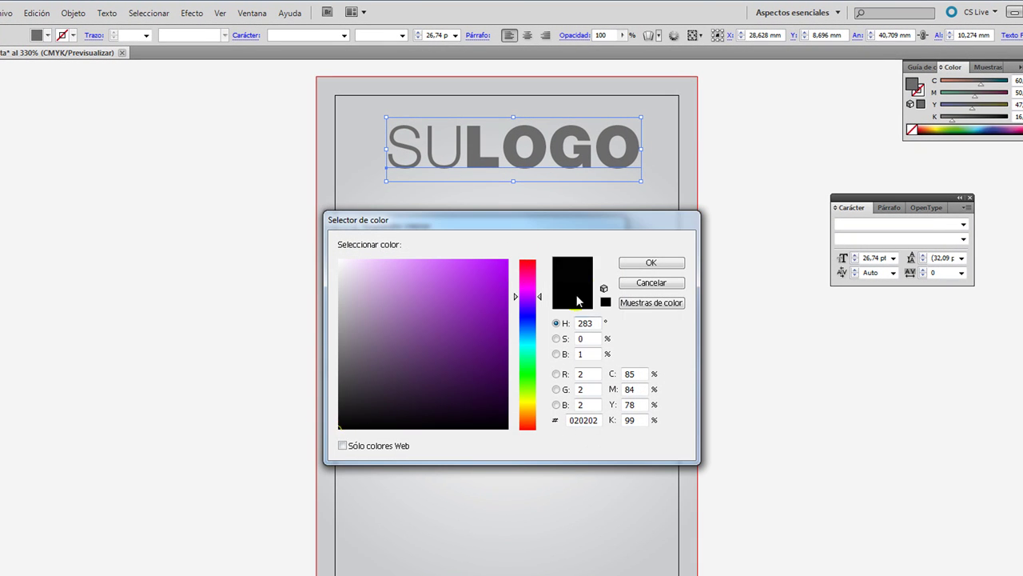
{"action": "left_click", "coordinate": [651, 262]}
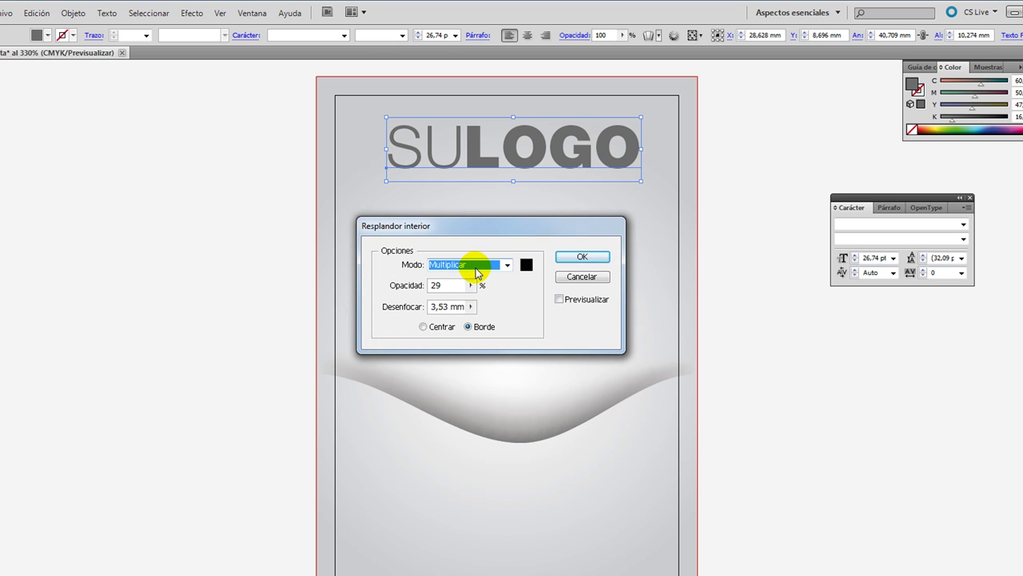
Step: Preview the inner glow, set its blur to 1 mm, and apply it with 29% opacity from the edge
{"action": "left_click", "coordinate": [559, 299]}
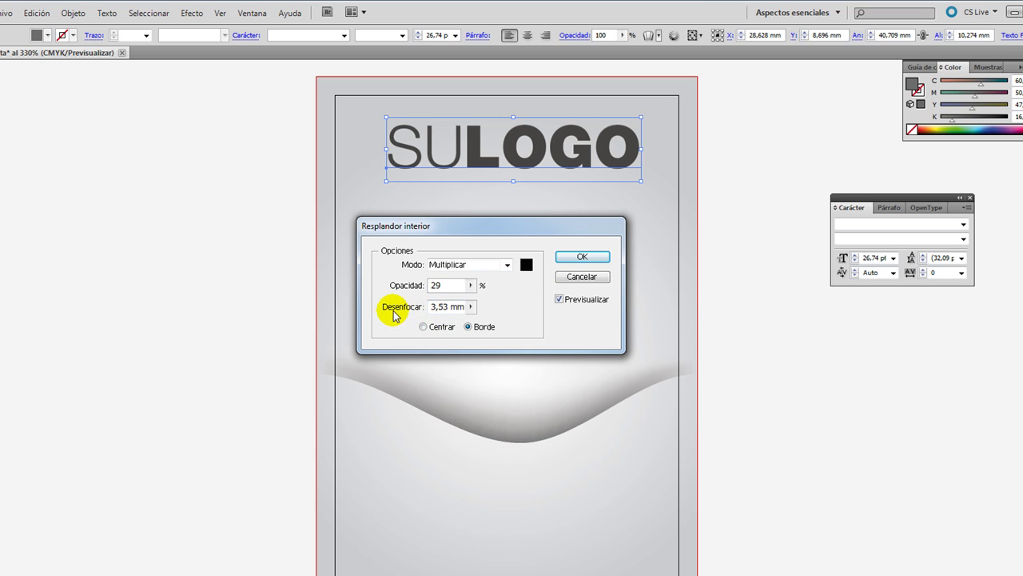
{"action": "left_click", "coordinate": [436, 310]}
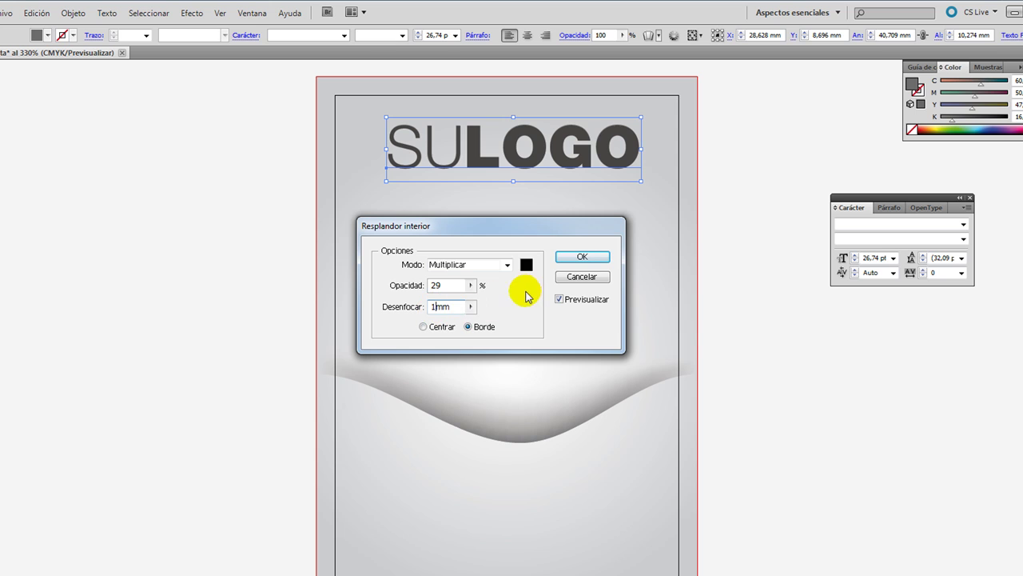
{"action": "left_click", "coordinate": [524, 301]}
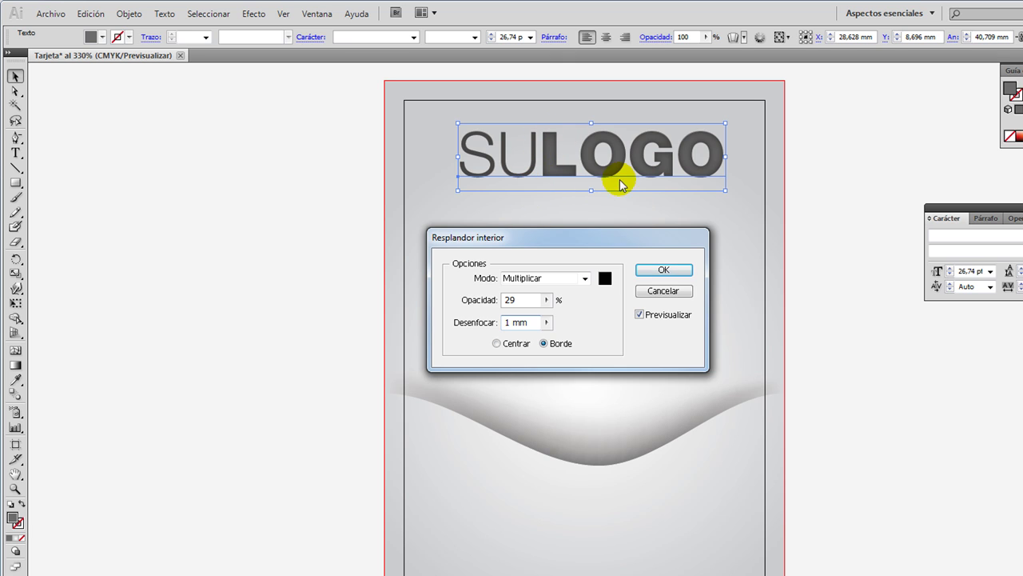
{"action": "left_click", "coordinate": [664, 272]}
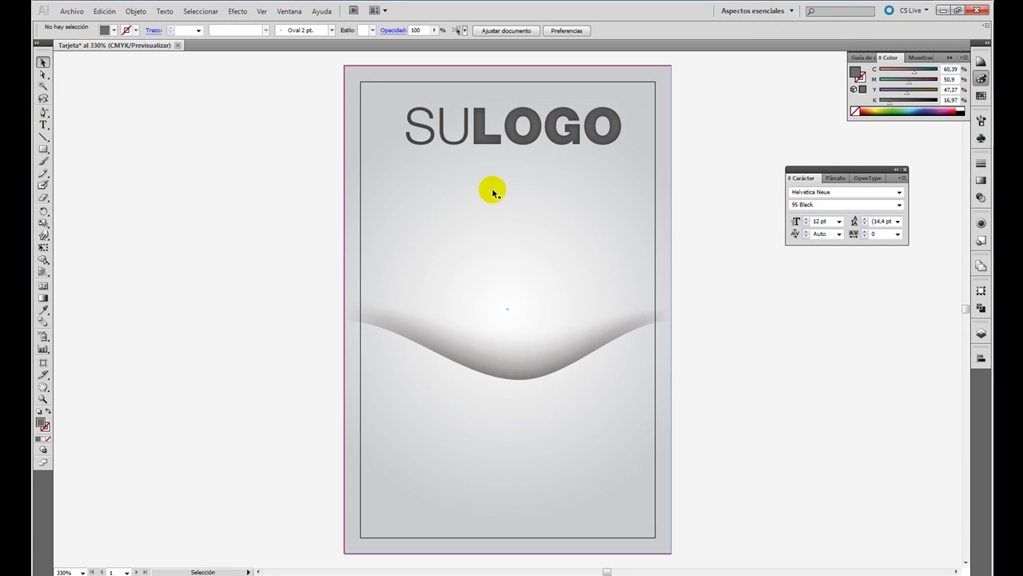
Step: Duplicate the SULOGO text directly below the original, aligned vertically with it
{"action": "left_click", "coordinate": [480, 135]}
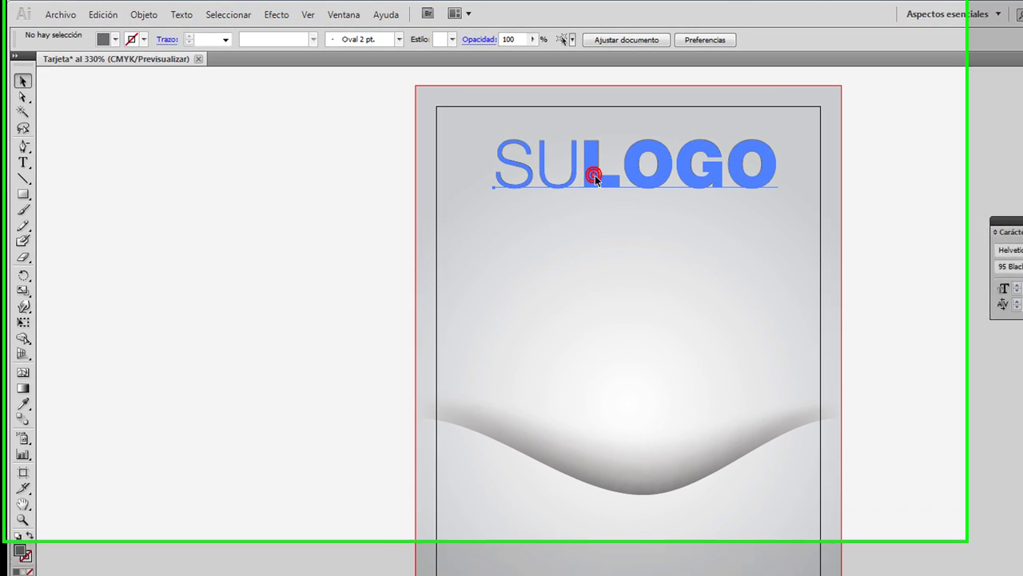
{"action": "left_click_drag", "start_coordinate": [594, 178], "coordinate": [596, 231]}
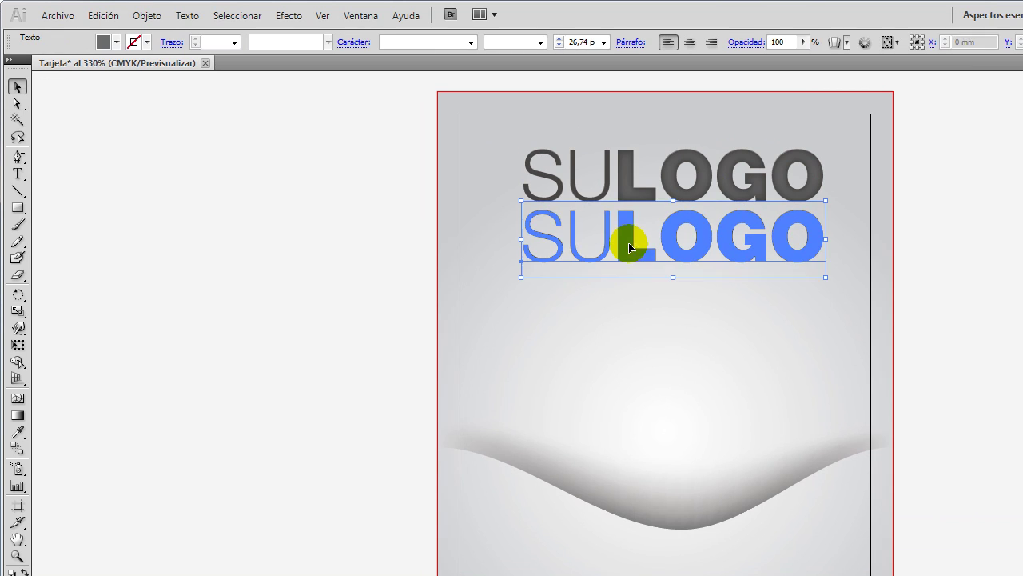
Step: Replace the duplicated logo text with CON SU ESLOGAN and scale it down to about 13.1 pt, roughly the logo's width
{"action": "double_click", "coordinate": [629, 248]}
{"action": "double_click", "coordinate": [629, 236]}
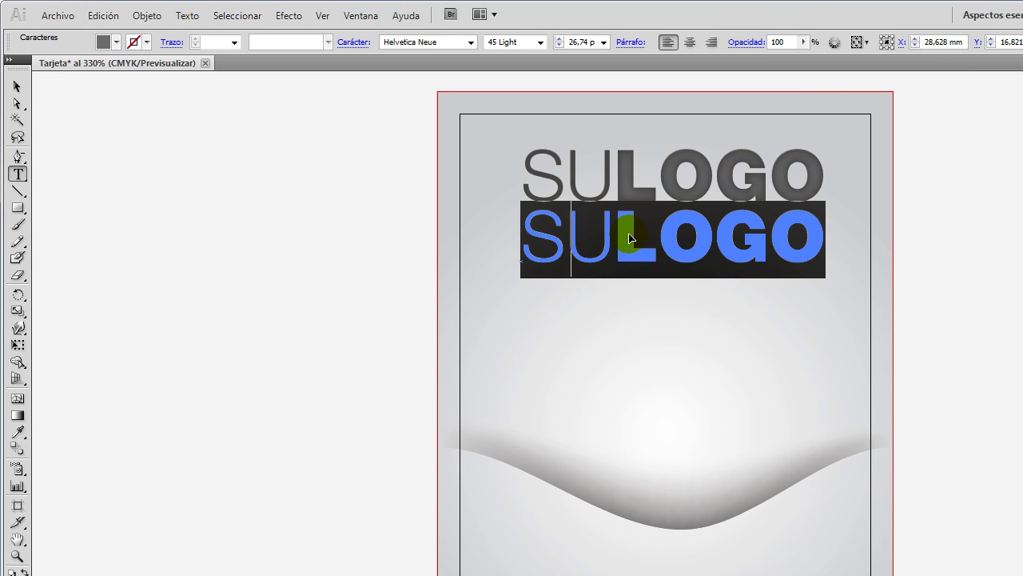
{"action": "type", "text": "CON SU ESLOGAN"}
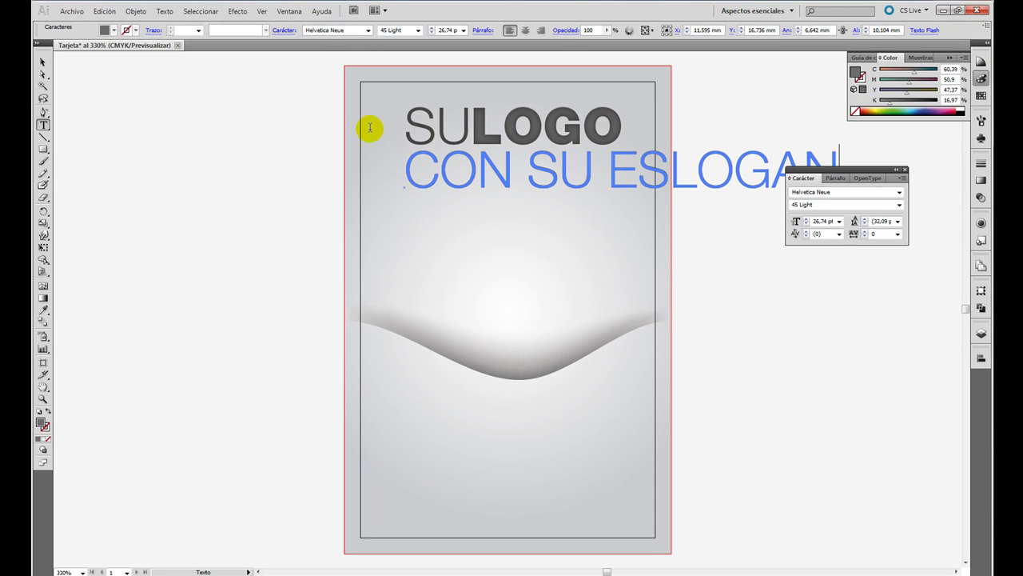
{"action": "left_click", "coordinate": [43, 62]}
{"action": "left_click_drag", "start_coordinate": [841, 145], "coordinate": [619, 173]}
{"action": "left_click_drag", "start_coordinate": [663, 253], "coordinate": [656, 575]}
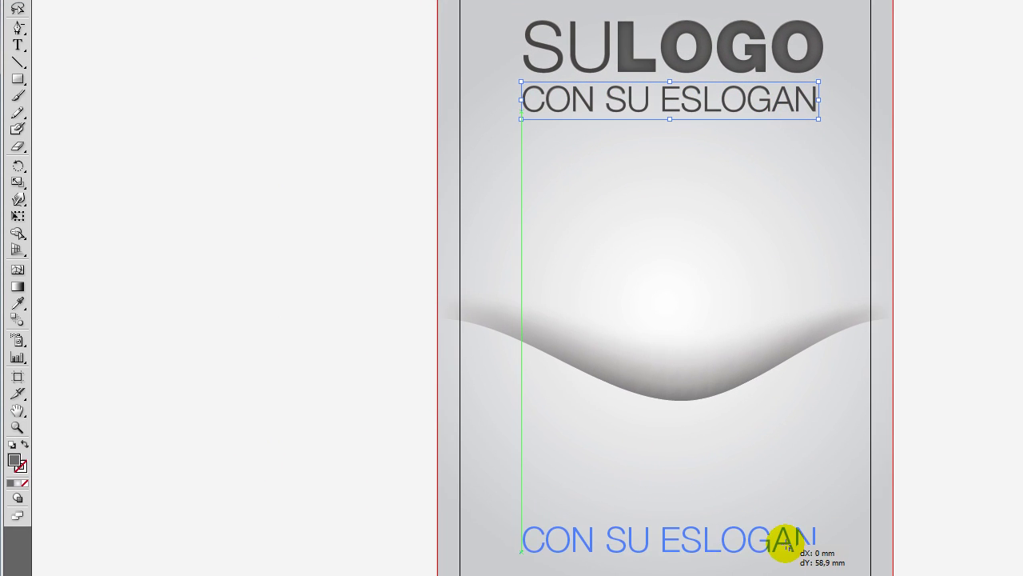
{"action": "left_click_drag", "start_coordinate": [788, 544], "coordinate": [779, 523]}
{"action": "key", "text": "t"}
{"action": "double_click", "coordinate": [779, 521]}
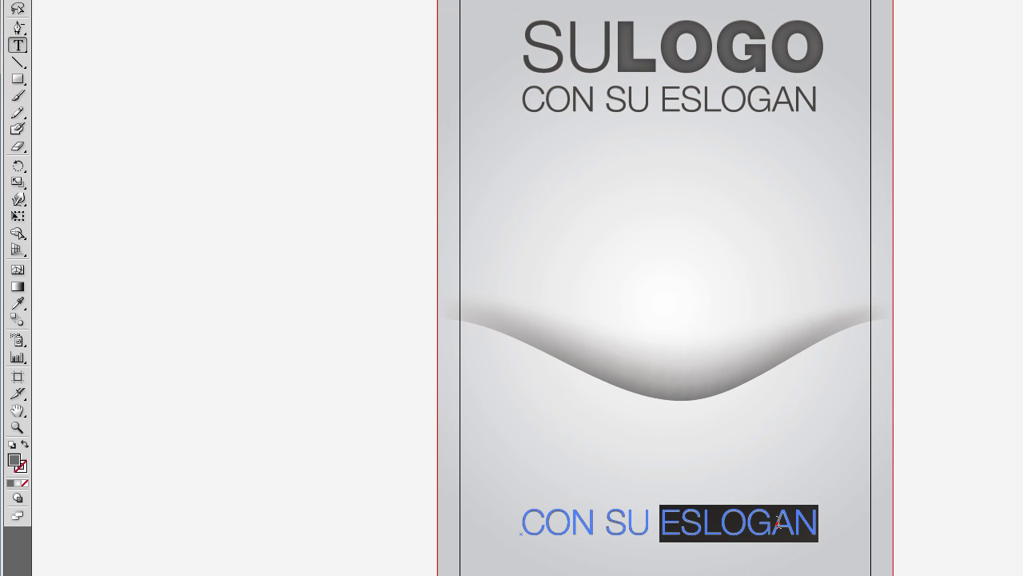
{"action": "triple_click", "coordinate": [778, 523]}
{"action": "type", "text": "666.555.666"}
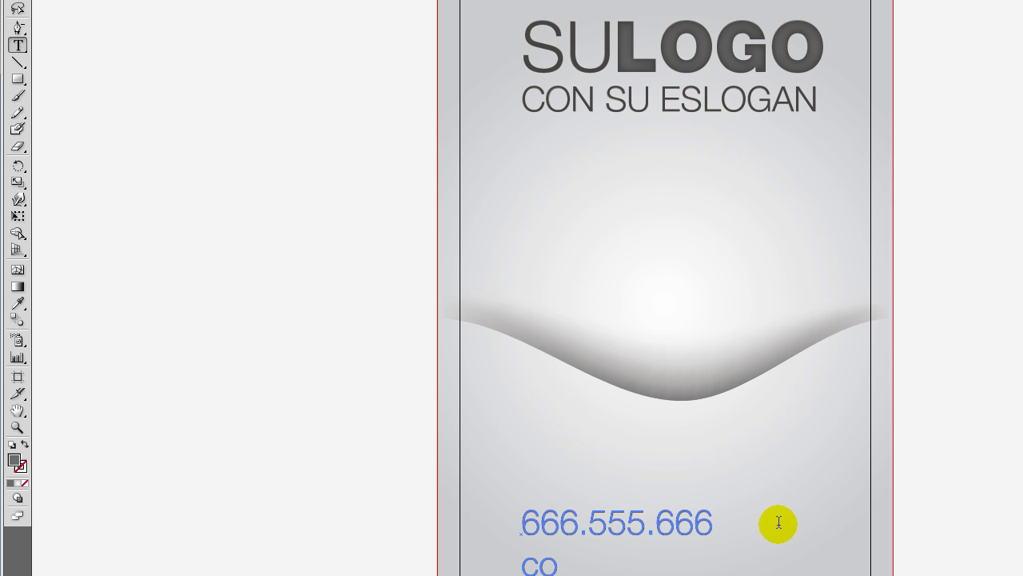
{"action": "type", "text": "o@correo.es"}
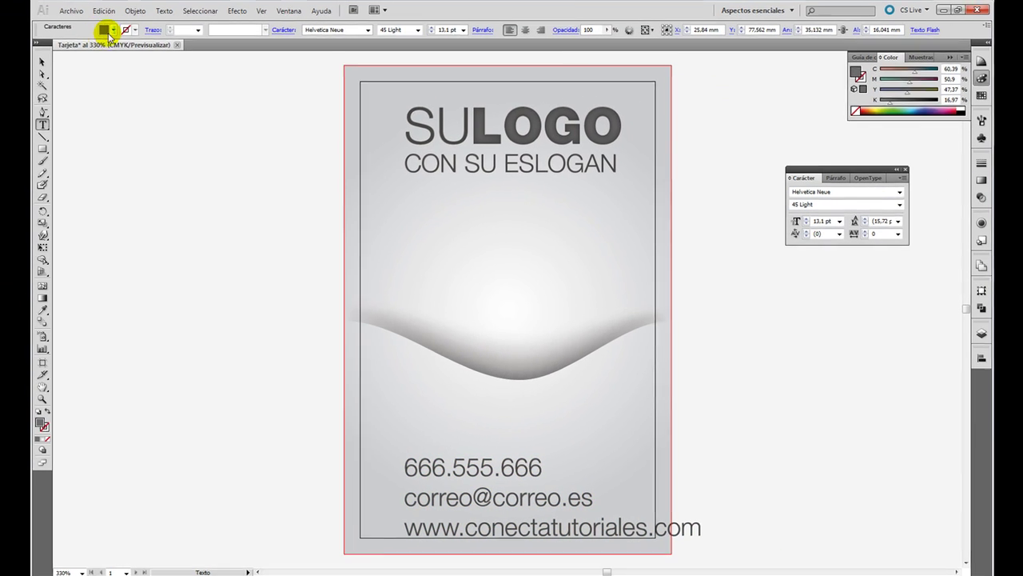
Step: Centre-align the three-line contact text and set its font size to 8 pt
{"action": "left_click", "coordinate": [42, 63]}
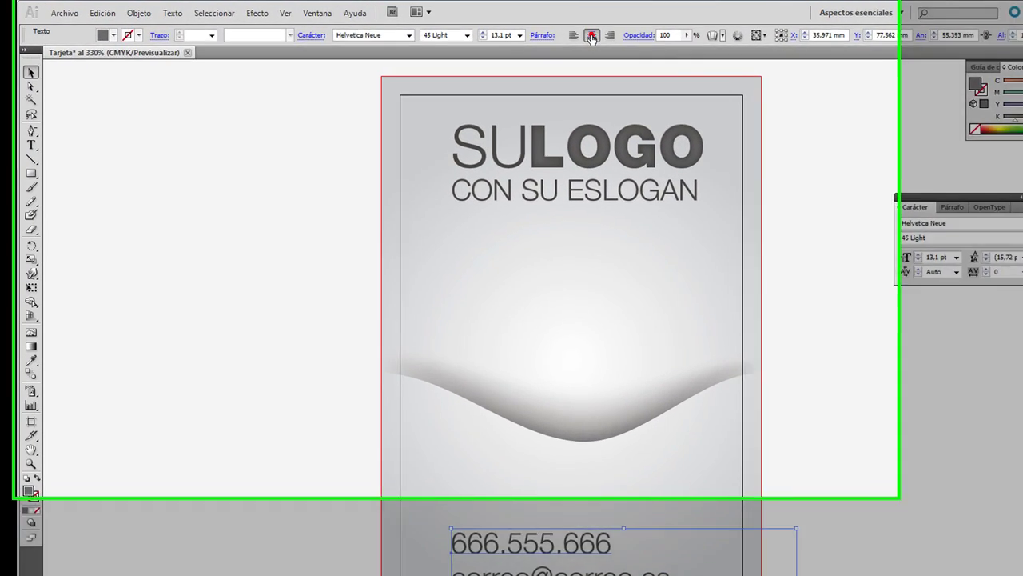
{"action": "left_click", "coordinate": [526, 31]}
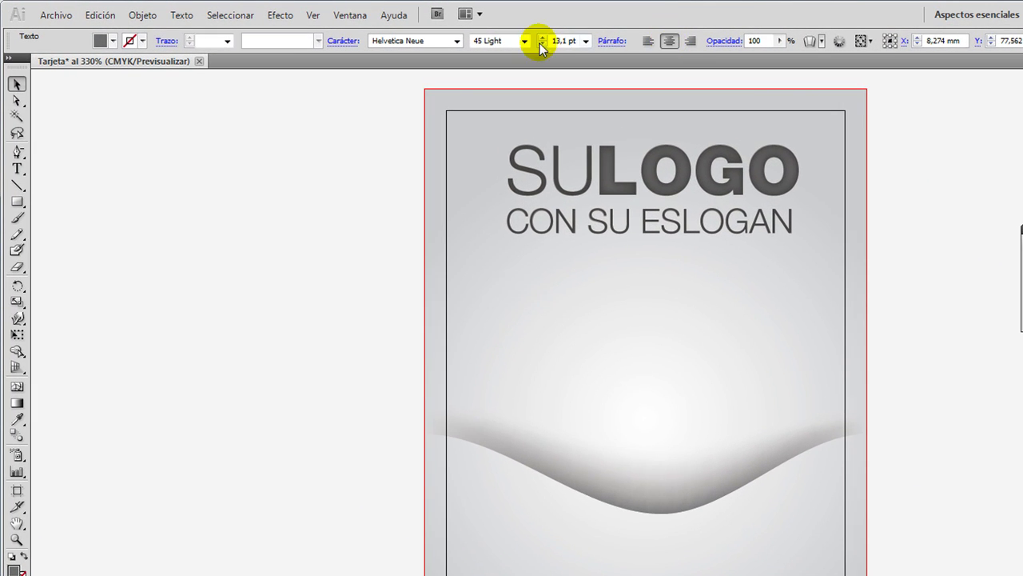
{"action": "double_click", "coordinate": [565, 40]}
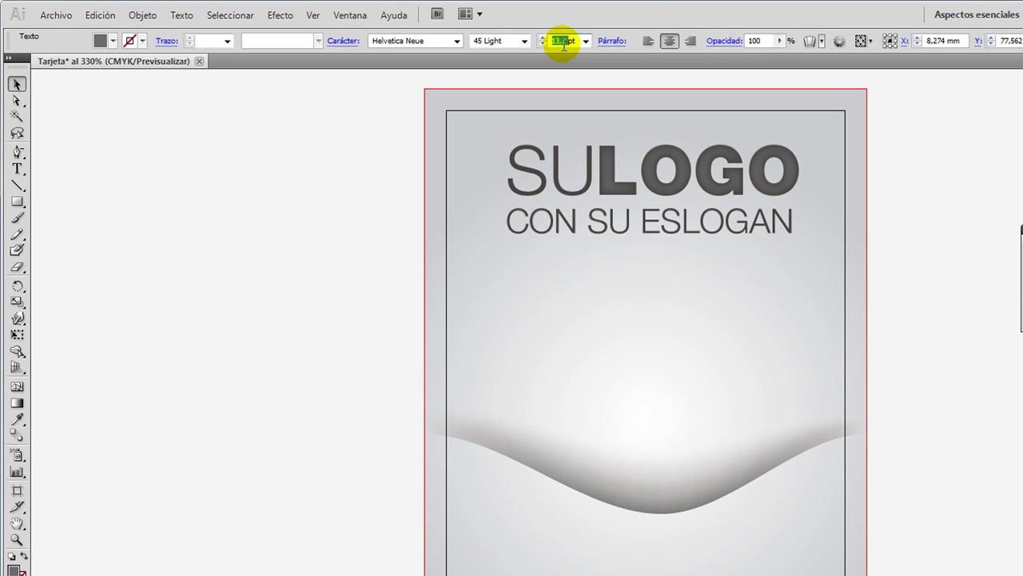
{"action": "type", "text": "8"}
{"action": "key", "text": "Return"}
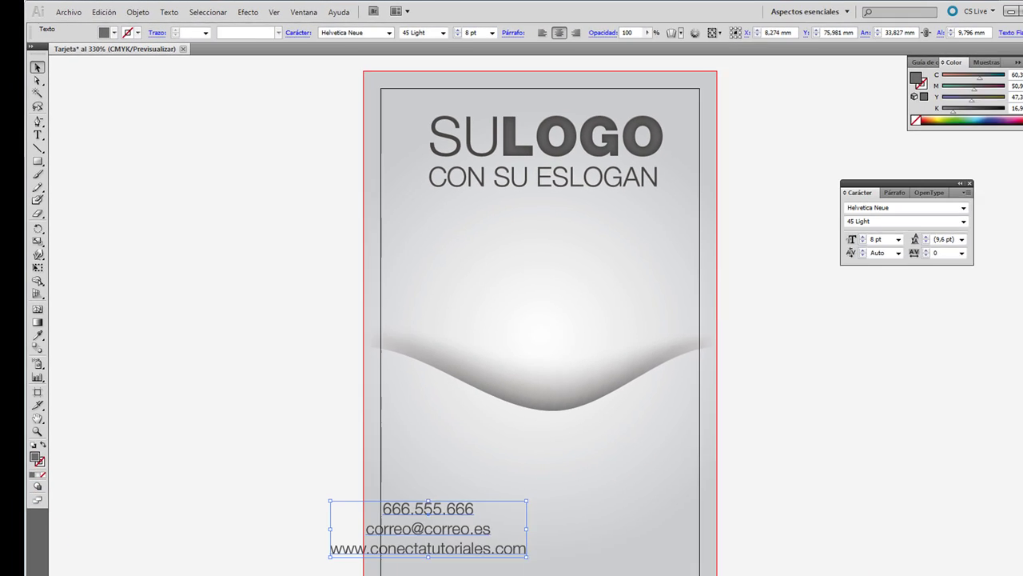
Step: Move the contact text to the middle of the card's lower area and enlarge it proportionally
{"action": "left_click", "coordinate": [255, 533]}
{"action": "left_click_drag", "start_coordinate": [421, 534], "coordinate": [530, 543]}
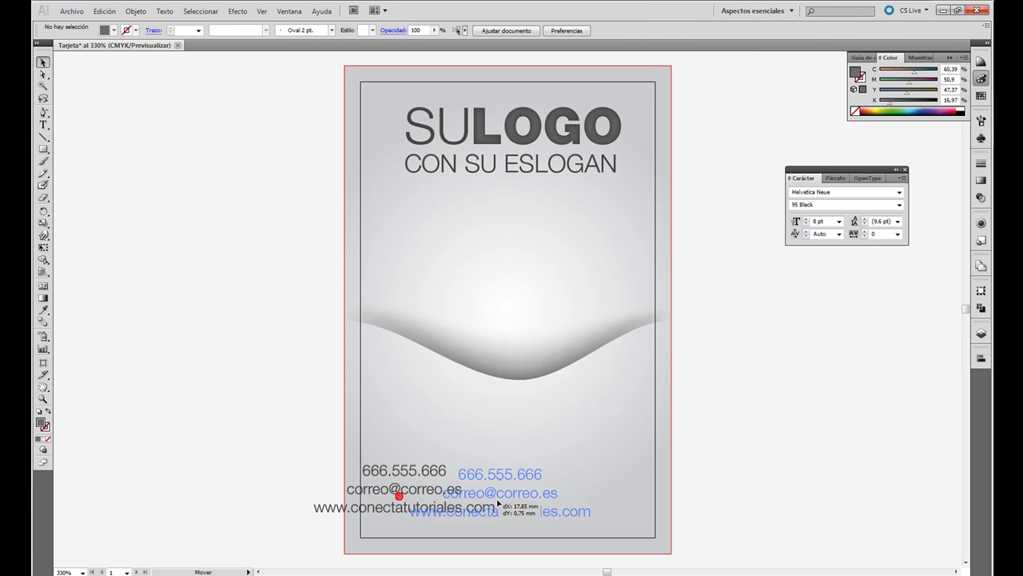
{"action": "left_click_drag", "start_coordinate": [498, 502], "coordinate": [516, 506]}
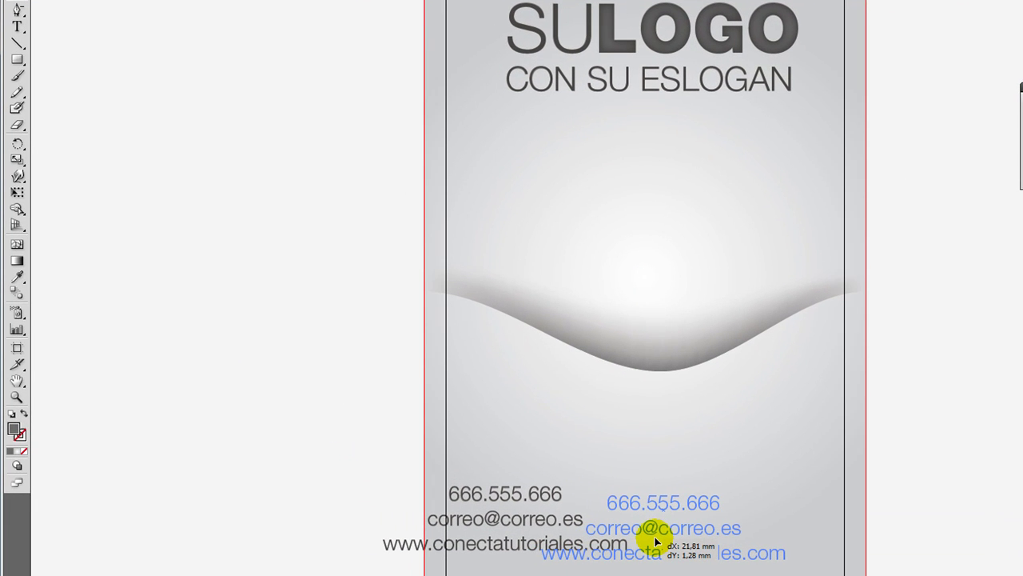
{"action": "left_click_drag", "start_coordinate": [656, 538], "coordinate": [645, 532]}
{"action": "left_click_drag", "start_coordinate": [777, 489], "coordinate": [820, 465]}
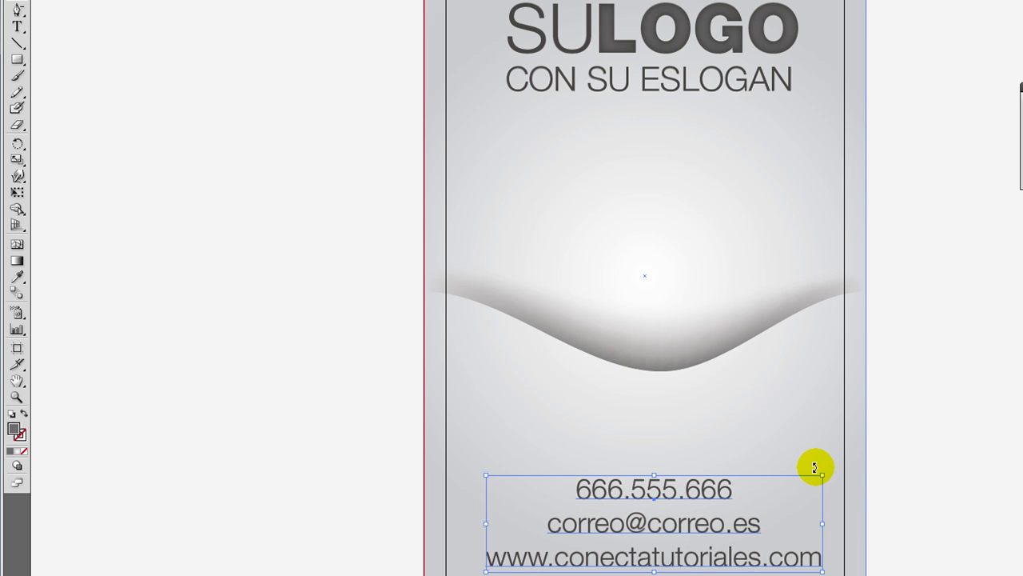
Step: Nudge the contact text sideways to centre it on the card, scale it down slightly and deselect it
{"action": "key", "text": "shift+Left"}
{"action": "key", "text": "Right"}
{"action": "key", "text": "Right"}
{"action": "key", "text": "Right"}
{"action": "key", "text": "Right"}
{"action": "key", "text": "Right"}
{"action": "key", "text": "Right"}
{"action": "key", "text": "Right"}
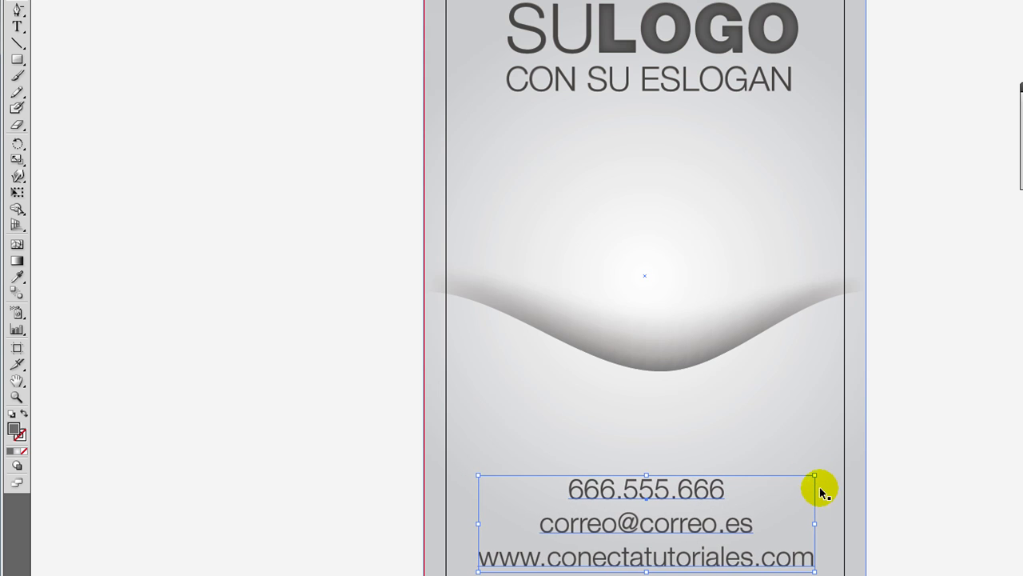
{"action": "left_click_drag", "start_coordinate": [813, 475], "coordinate": [802, 478]}
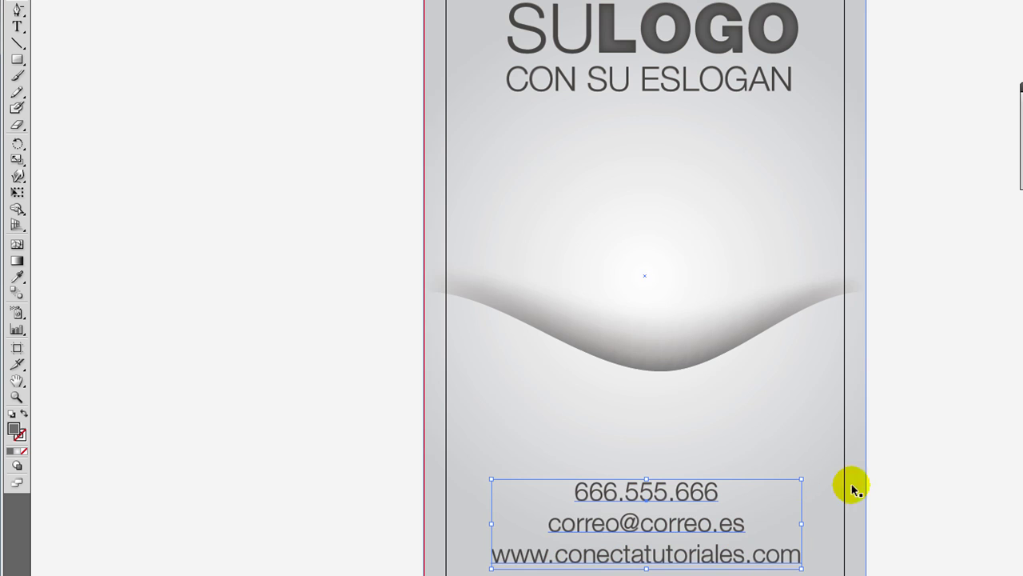
{"action": "left_click", "coordinate": [938, 436]}
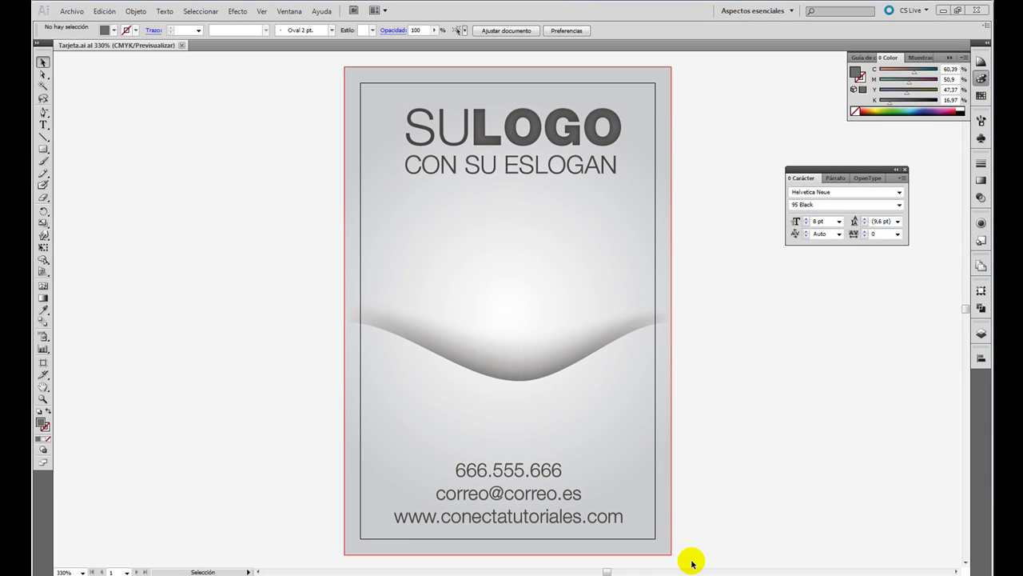
Step: Select all the card artwork and recolour it with the one-colour job preset (Trabajo de 1 color), using no colour library
{"action": "left_click_drag", "start_coordinate": [644, 575], "coordinate": [304, 138]}
{"action": "left_click_drag", "start_coordinate": [413, 127], "coordinate": [321, 64]}
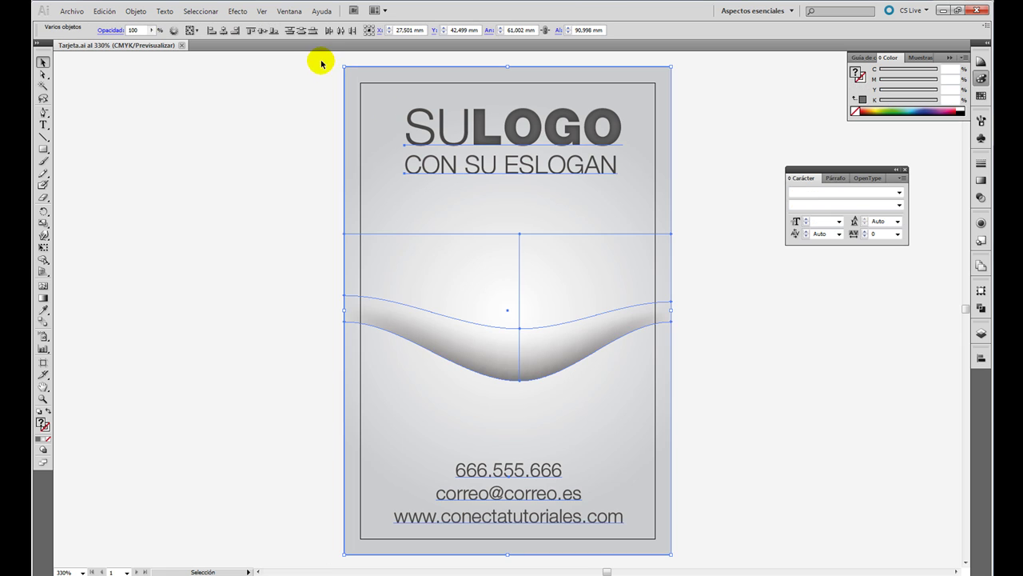
{"action": "left_click", "coordinate": [174, 32]}
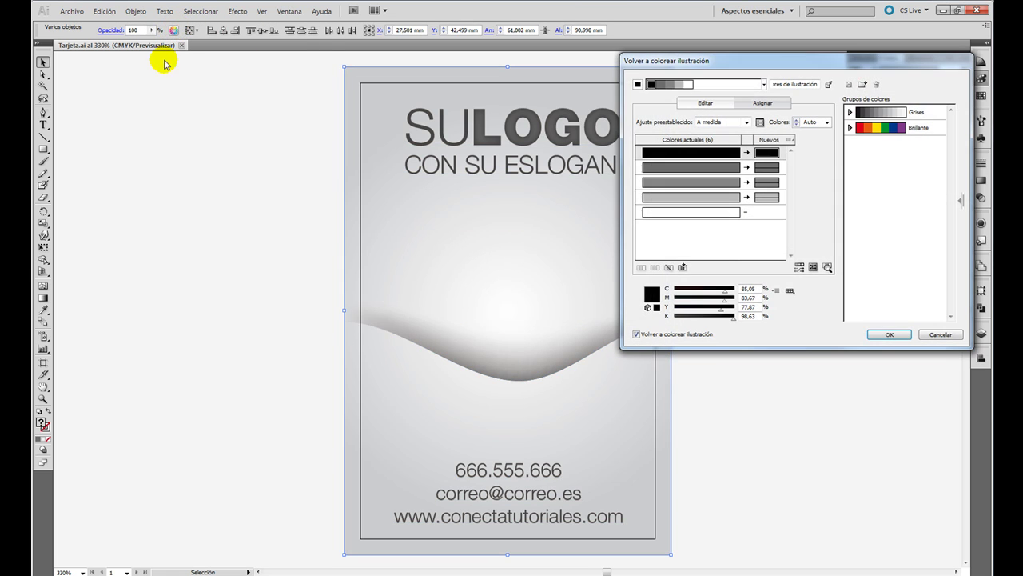
{"action": "left_click", "coordinate": [766, 167]}
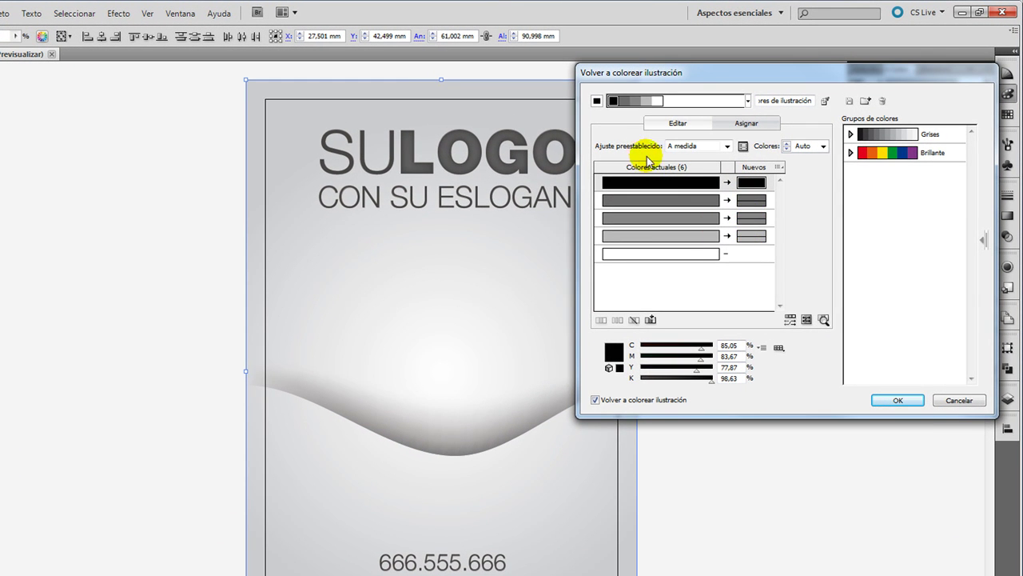
{"action": "left_click", "coordinate": [687, 146]}
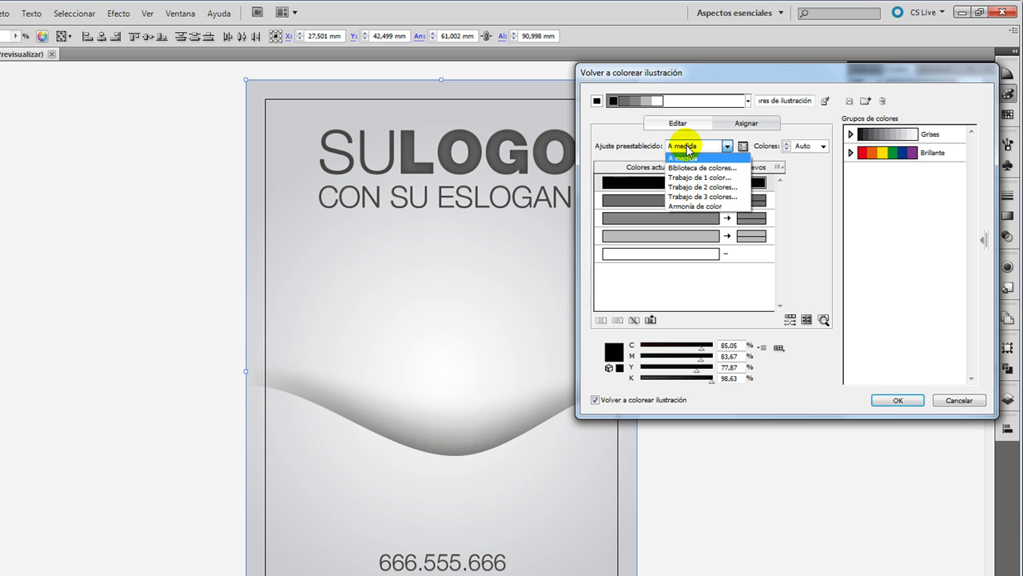
{"action": "left_click", "coordinate": [698, 177]}
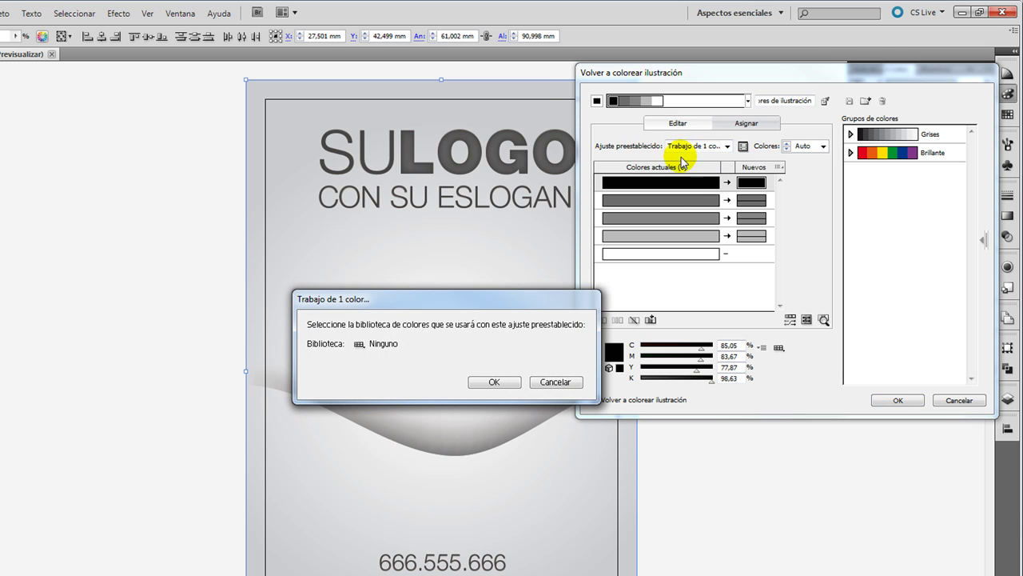
{"action": "left_click", "coordinate": [359, 345]}
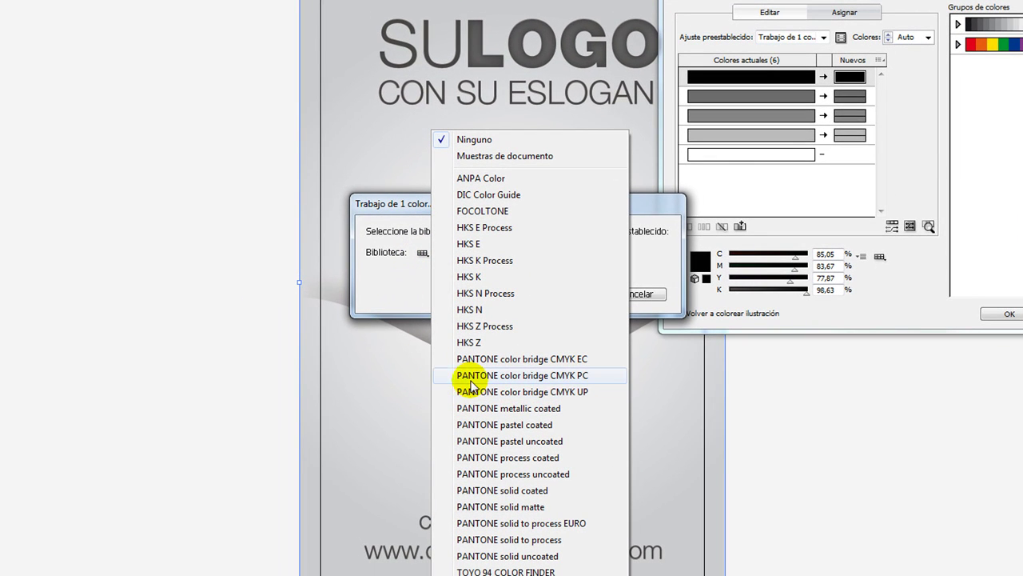
{"action": "left_click", "coordinate": [387, 275]}
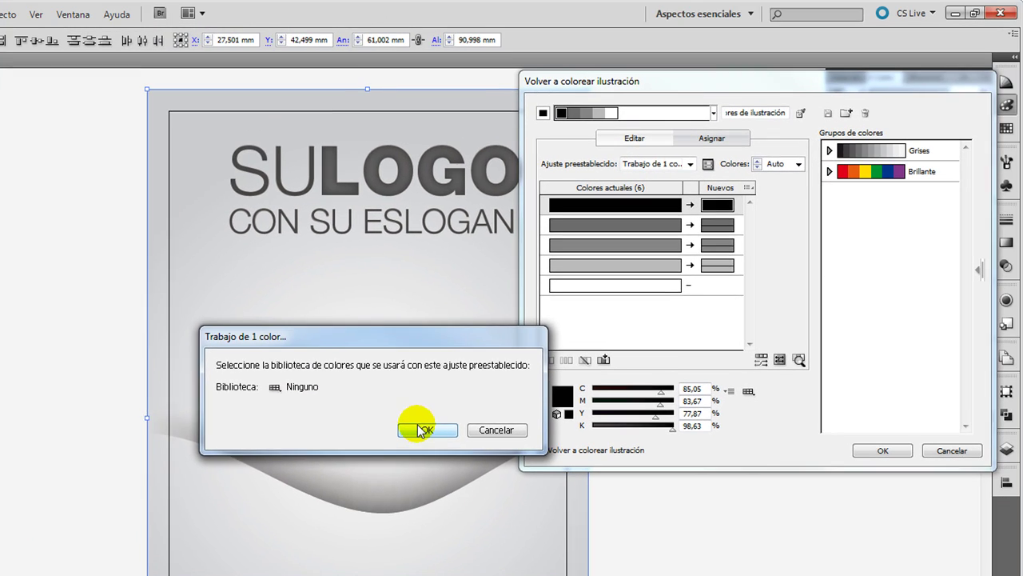
{"action": "left_click", "coordinate": [569, 294]}
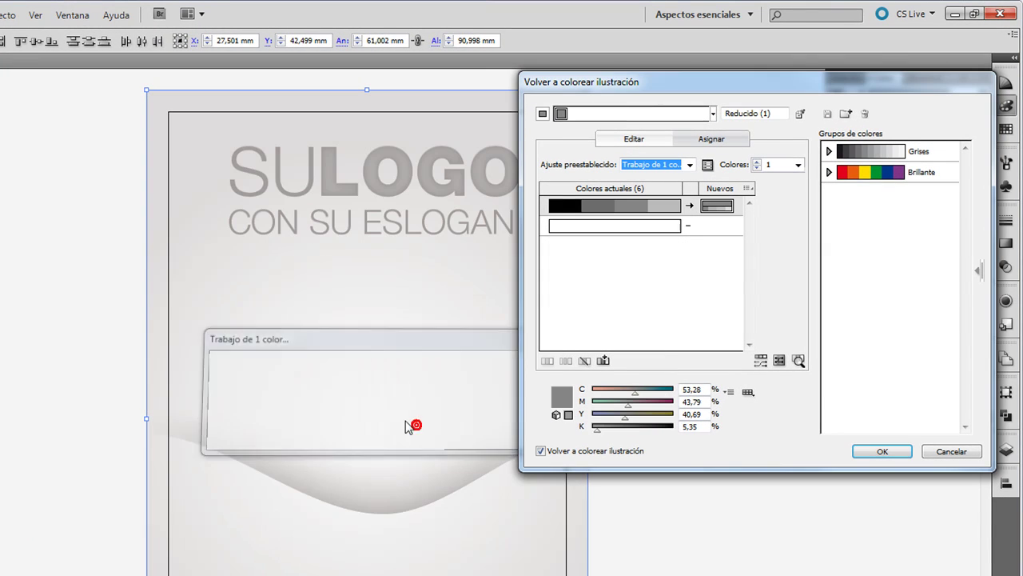
Step: Set the new colour's yellow to 0%, reduce its magenta, increase its black, and apply the recolouring to the artwork
{"action": "left_click", "coordinate": [624, 417]}
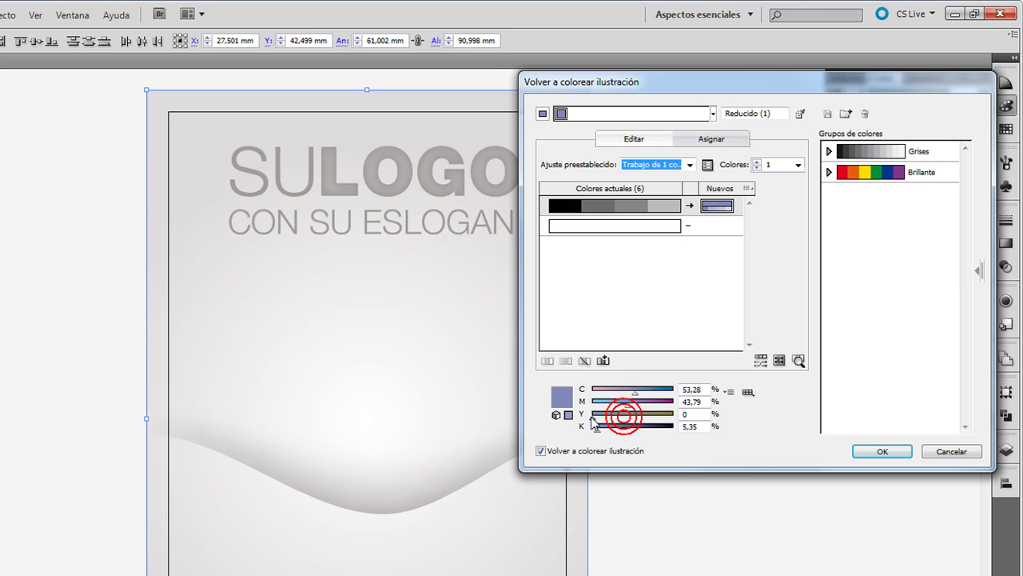
{"action": "left_click_drag", "start_coordinate": [629, 406], "coordinate": [593, 391]}
{"action": "left_click_drag", "start_coordinate": [598, 427], "coordinate": [647, 423]}
{"action": "left_click", "coordinate": [882, 451]}
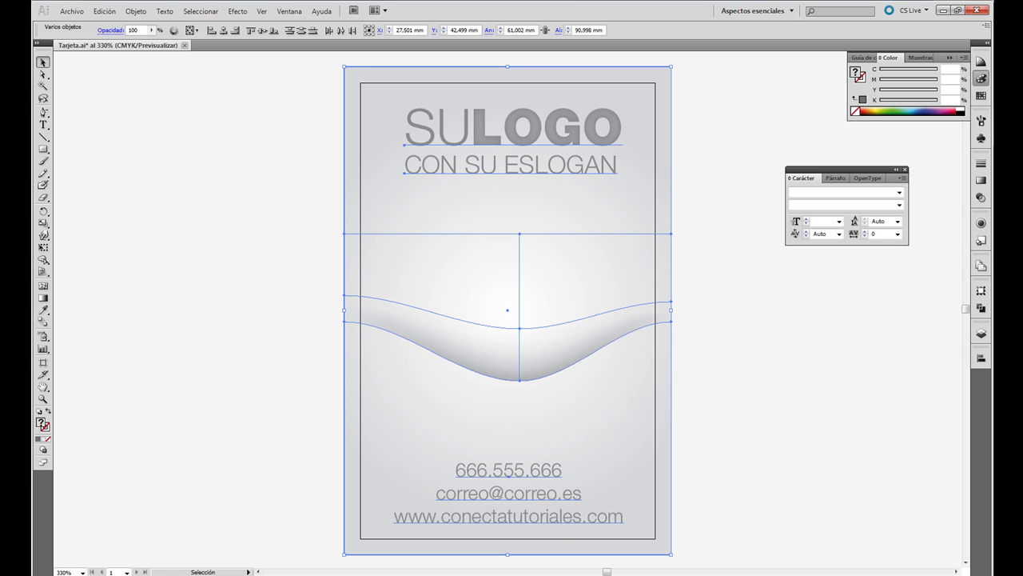
{"action": "left_click", "coordinate": [709, 372]}
Step: Draw a vertical crop mark about 4.06 mm long at X 0 mm across the card's top bleed edge, with a 1 pt black stroke
{"action": "scroll", "coordinate": [709, 371], "scroll_direction": "up", "scroll_amount": 2}
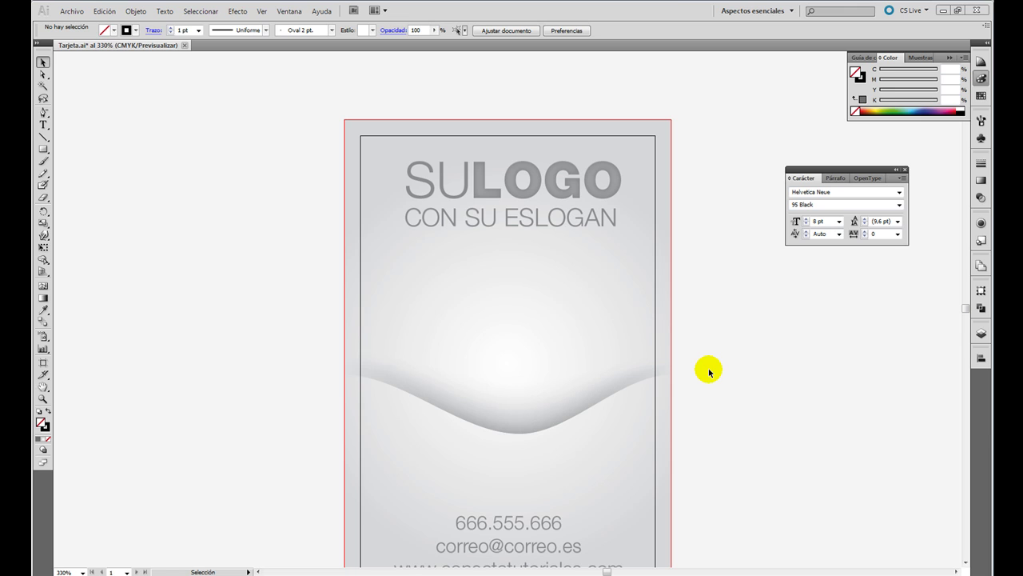
{"action": "left_click", "coordinate": [42, 139]}
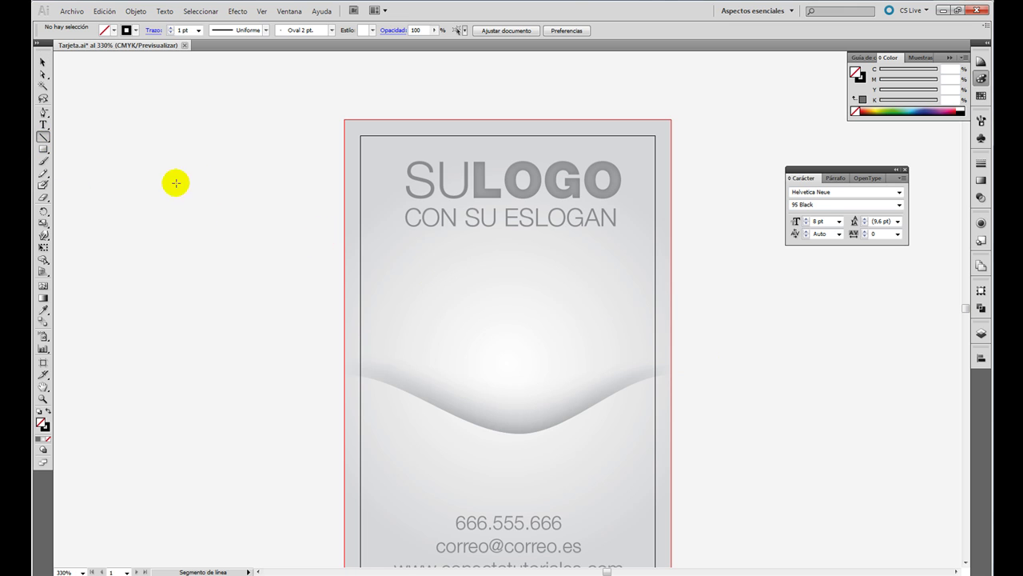
{"action": "left_click", "coordinate": [127, 30]}
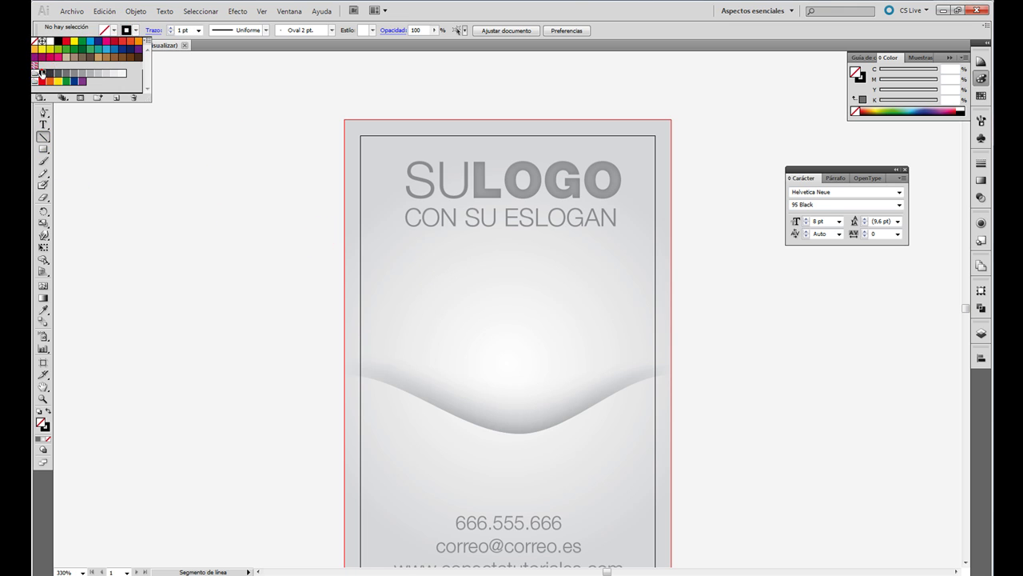
{"action": "left_click", "coordinate": [359, 125]}
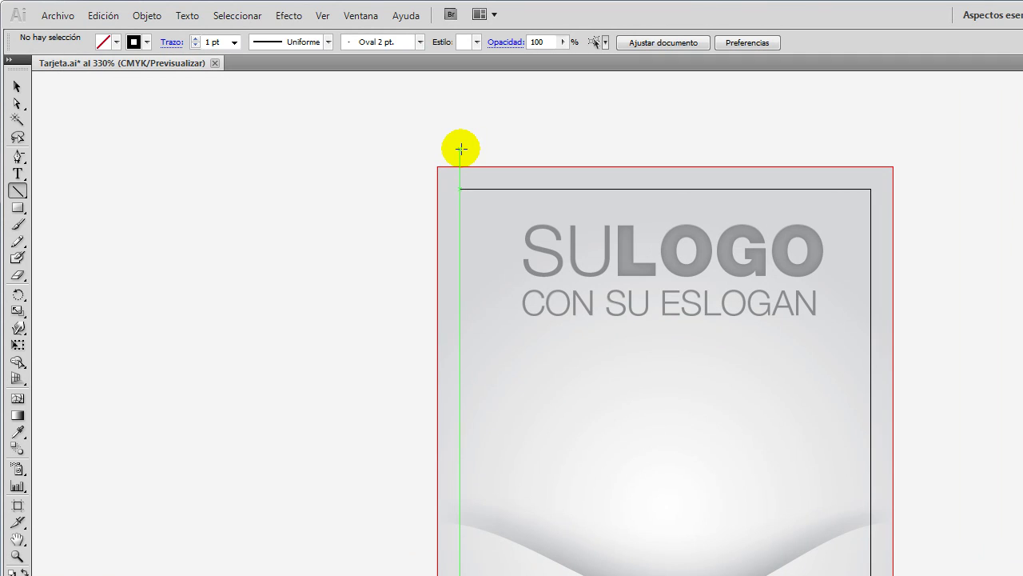
{"action": "left_click_drag", "start_coordinate": [461, 148], "coordinate": [463, 180]}
Step: Shorten the vertical crop mark to about 2.89 mm and nudge it down to about Y -3.17 mm
{"action": "left_click", "coordinate": [13, 86]}
{"action": "left_click", "coordinate": [459, 148]}
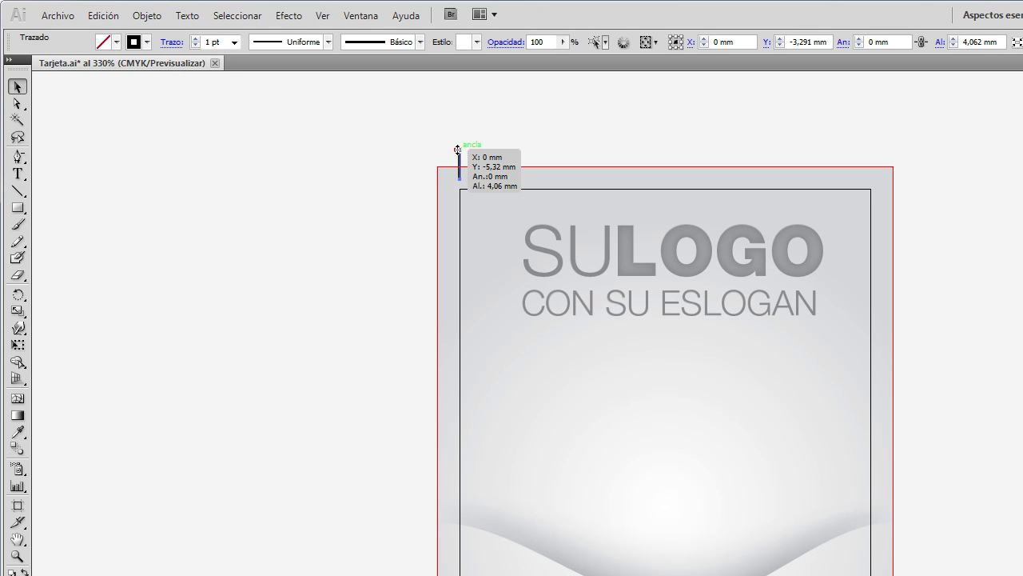
{"action": "left_click_drag", "start_coordinate": [460, 179], "coordinate": [461, 170]}
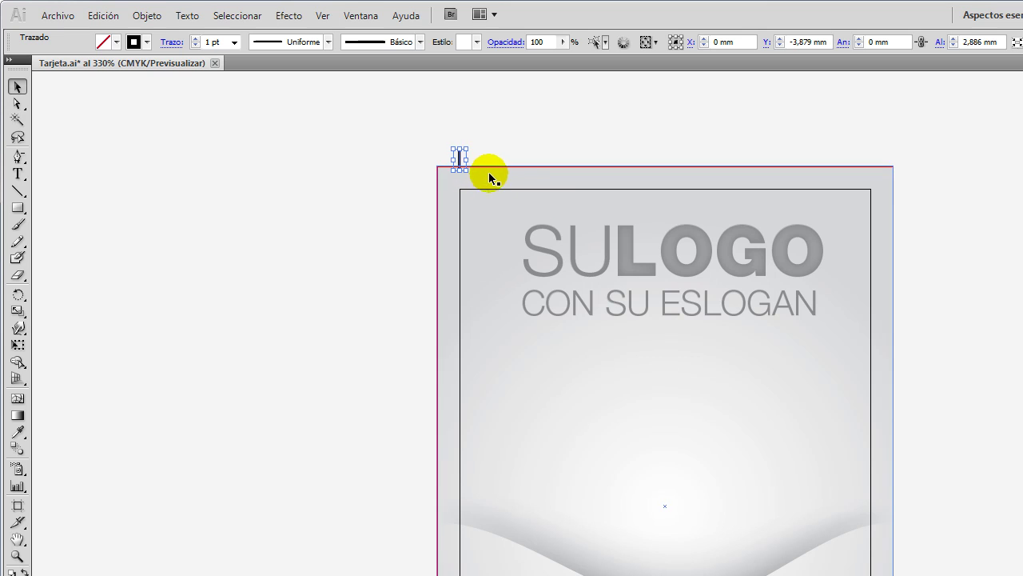
{"action": "key", "text": "Down"}
{"action": "key", "text": "Down"}
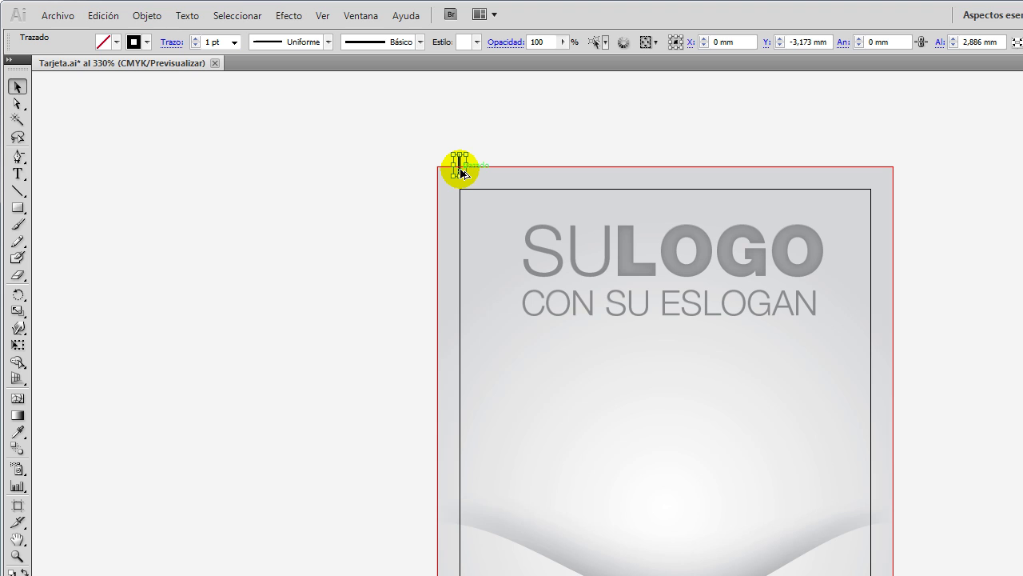
Step: Duplicate the vertical crop mark horizontally to the card's opposite trim edge at about X 55 mm and select the copy
{"action": "left_click_drag", "start_coordinate": [461, 173], "coordinate": [871, 172]}
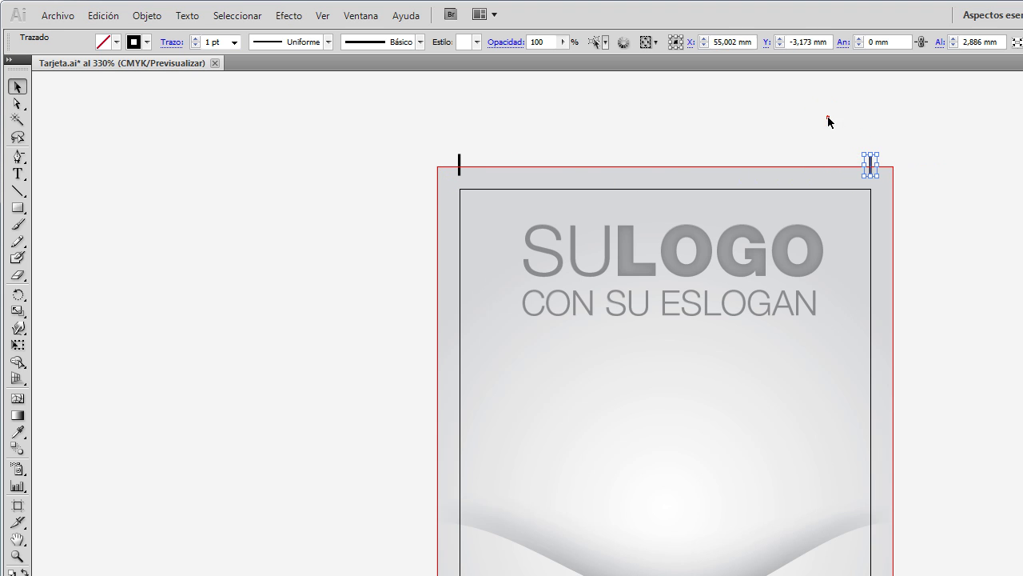
{"action": "left_click", "coordinate": [829, 119]}
{"action": "left_click", "coordinate": [871, 164]}
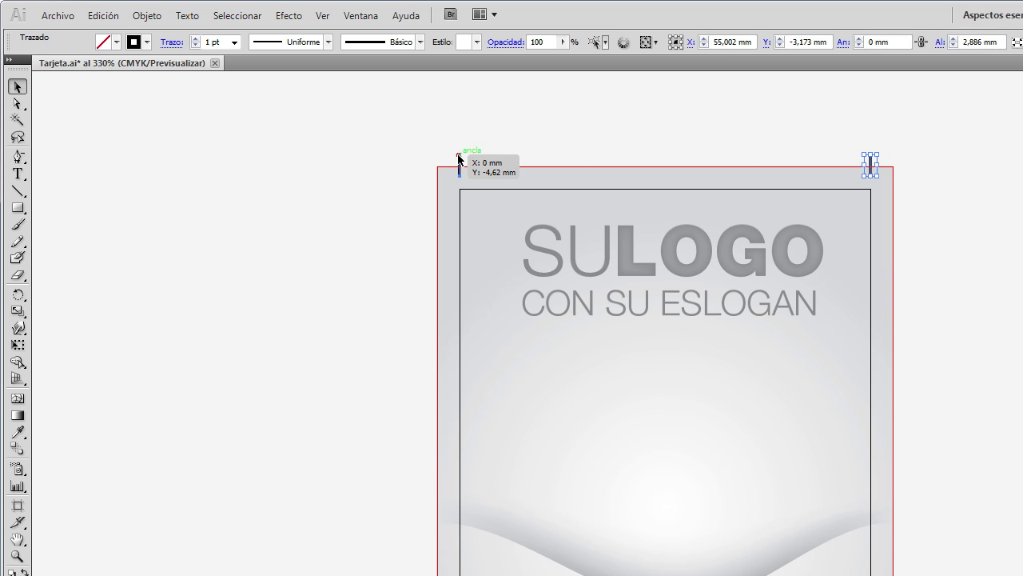
Step: Duplicate both vertical crop marks from the card's top edge straight down to its bottom bleed edge at about Y 88 mm
{"action": "left_click", "coordinate": [462, 160], "text": "shift"}
{"action": "scroll", "coordinate": [560, 130], "scroll_direction": "down", "scroll_amount": 2}
{"action": "scroll", "coordinate": [527, 133], "scroll_direction": "up", "scroll_amount": 1}
{"action": "scroll", "coordinate": [519, 136], "scroll_direction": "down", "scroll_amount": 2}
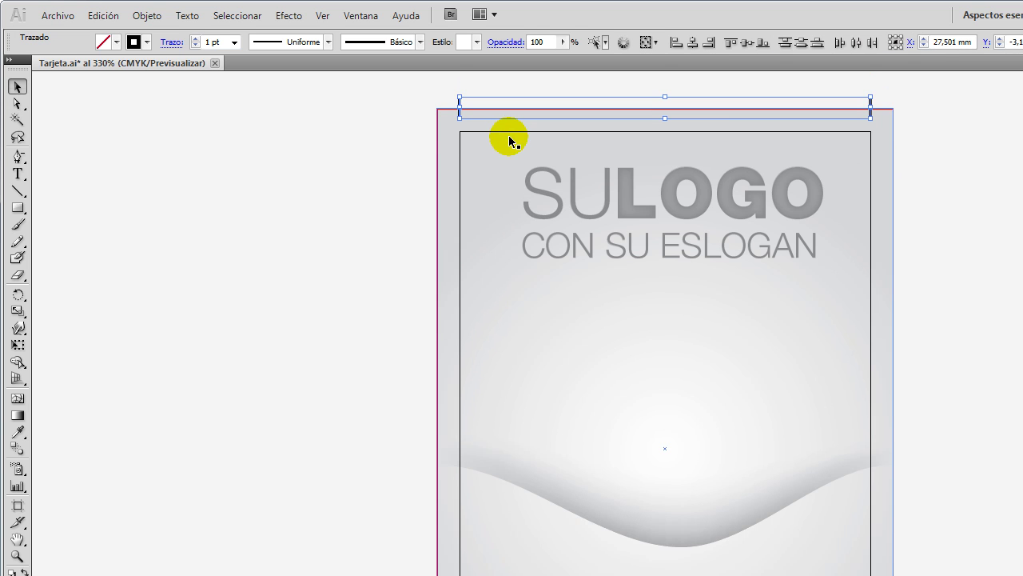
{"action": "left_click_drag", "start_coordinate": [462, 115], "coordinate": [424, 575]}
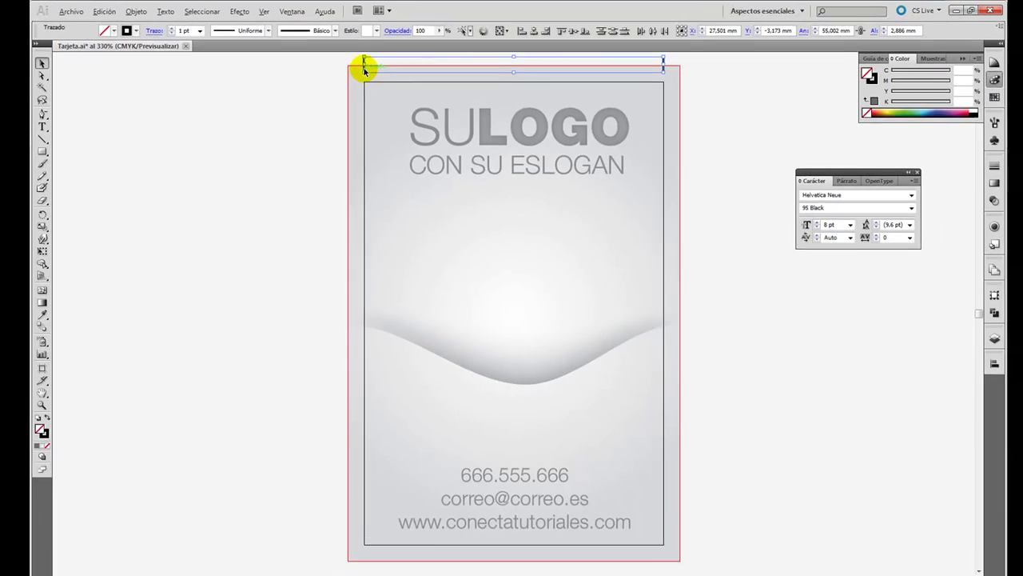
{"action": "left_click_drag", "start_coordinate": [355, 561], "coordinate": [359, 556]}
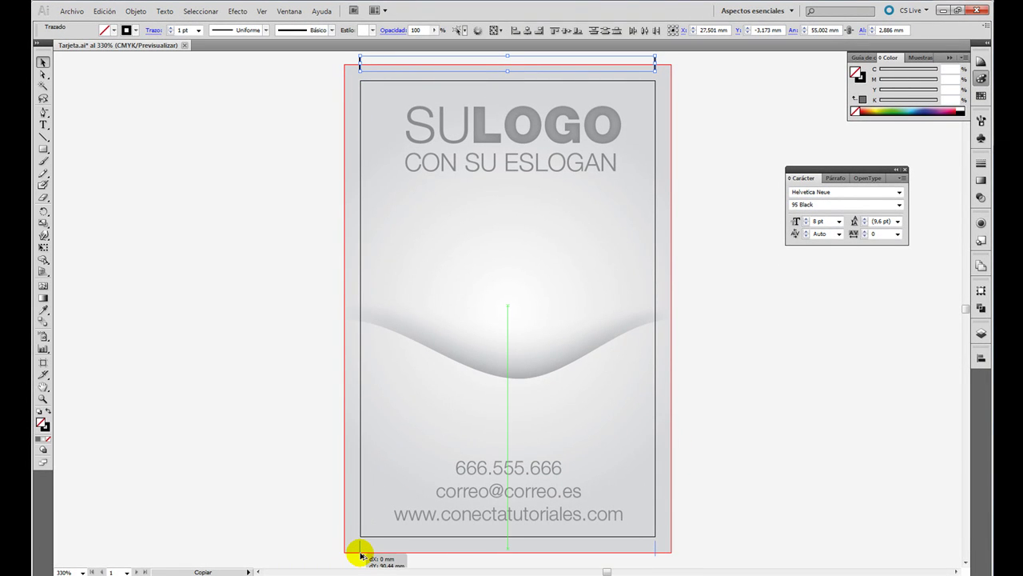
{"action": "left_click_drag", "start_coordinate": [359, 558], "coordinate": [359, 552]}
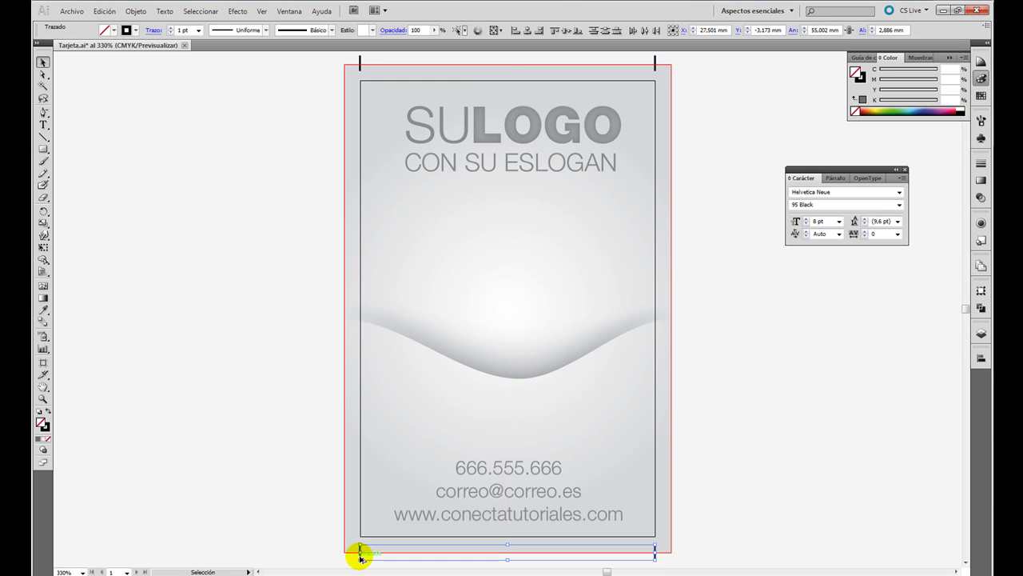
{"action": "left_click", "coordinate": [752, 439]}
Step: Copy the bottom-left vertical crop mark, rotate the copy to horizontal, and place it at about X -3 mm, Y 85 mm on the bottom trim line
{"action": "scroll", "coordinate": [739, 367], "scroll_direction": "down", "scroll_amount": 3}
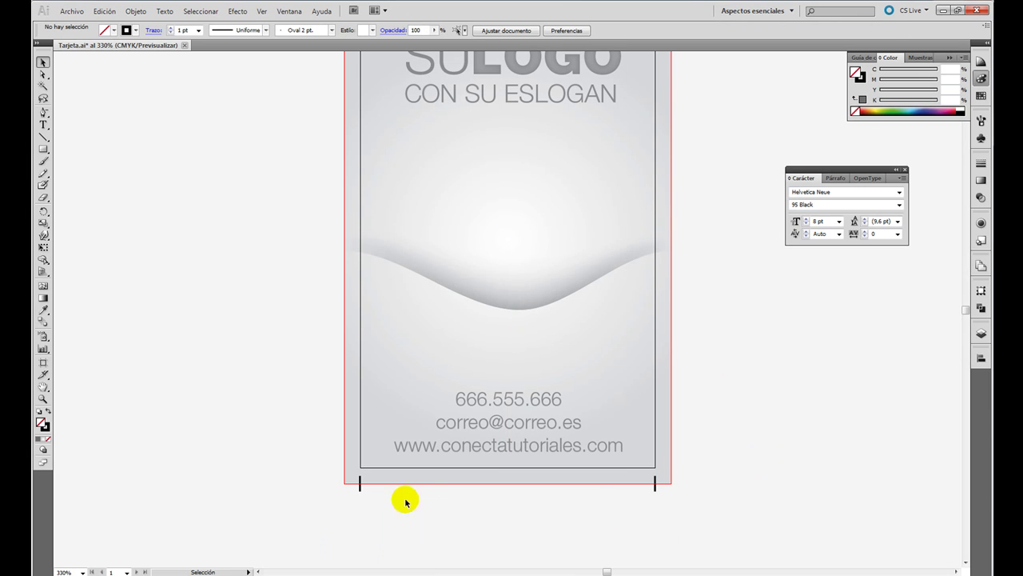
{"action": "left_click", "coordinate": [360, 486]}
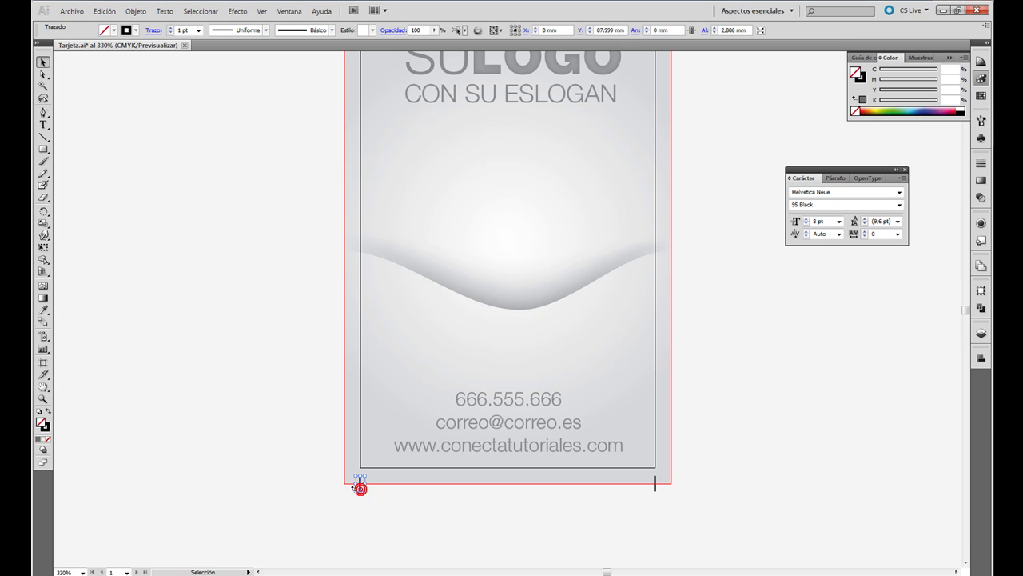
{"action": "left_click_drag", "start_coordinate": [360, 487], "coordinate": [297, 463]}
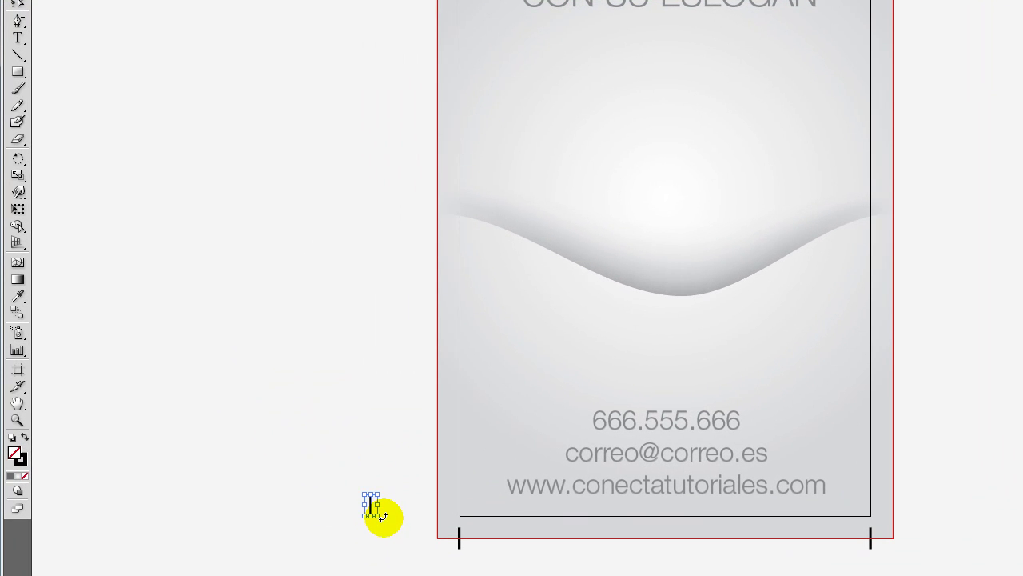
{"action": "left_click_drag", "start_coordinate": [384, 516], "coordinate": [437, 518]}
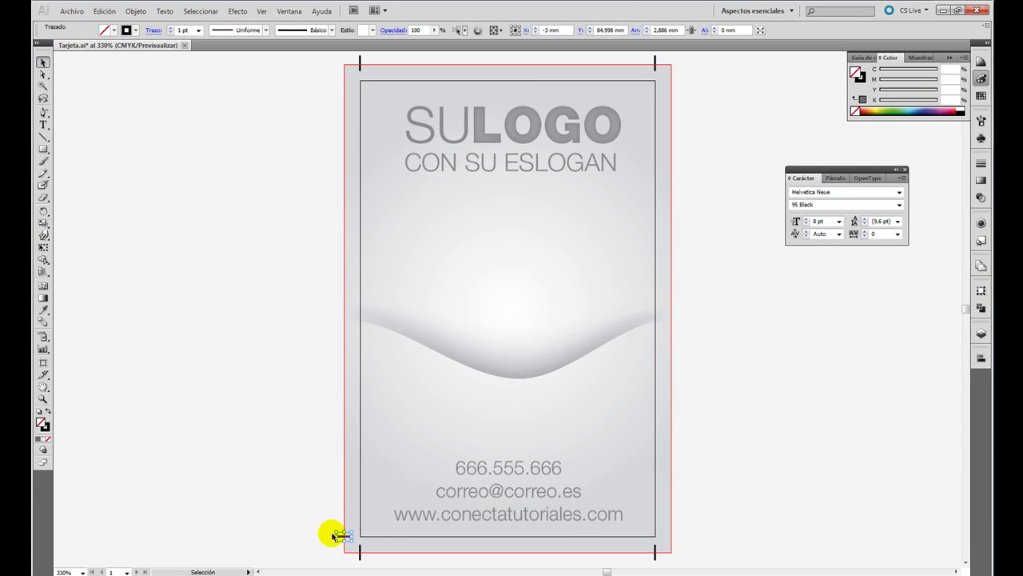
Step: Duplicate the horizontal crop mark up to the top trim line, and copy both left-hand marks across to the card's right bleed edge
{"action": "left_click_drag", "start_coordinate": [342, 534], "coordinate": [343, 80]}
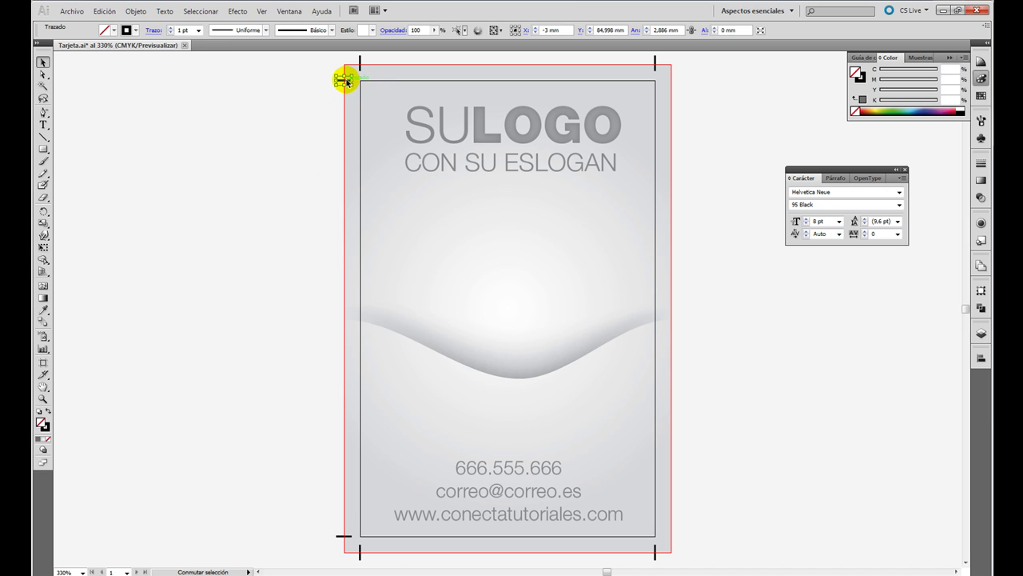
{"action": "left_click", "coordinate": [341, 537], "text": "shift"}
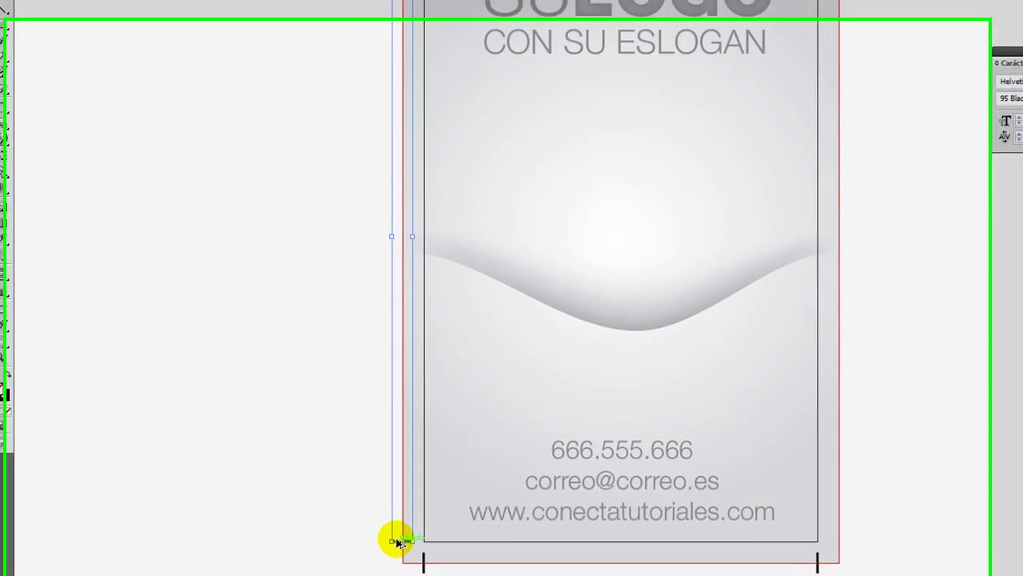
{"action": "left_click_drag", "start_coordinate": [339, 538], "coordinate": [721, 536]}
{"action": "left_click_drag", "start_coordinate": [938, 538], "coordinate": [864, 542]}
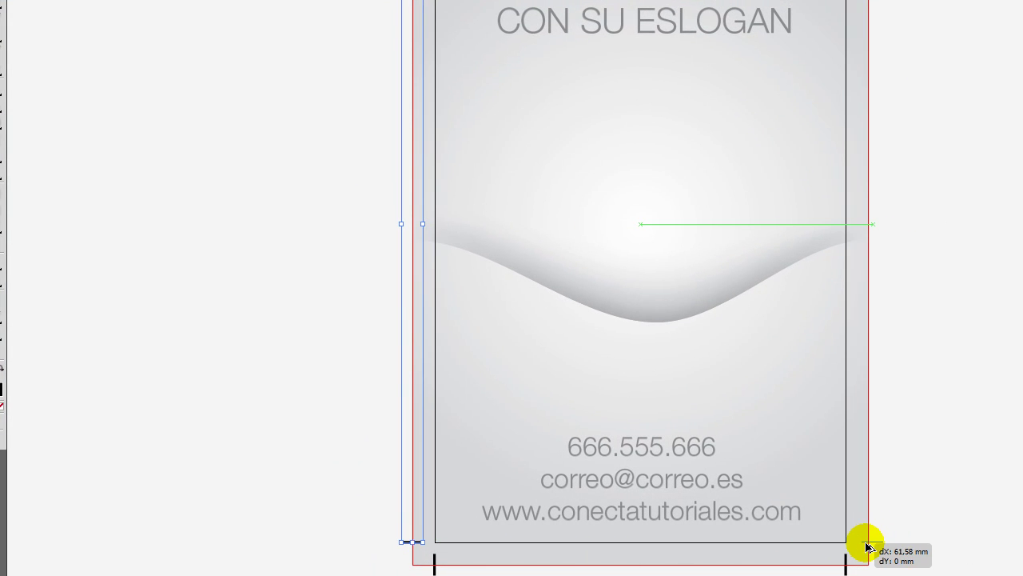
{"action": "left_click", "coordinate": [972, 525]}
{"action": "scroll", "coordinate": [975, 339], "scroll_direction": "up", "scroll_amount": 3}
{"action": "scroll", "coordinate": [964, 338], "scroll_direction": "down", "scroll_amount": 3}
{"action": "scroll", "coordinate": [962, 339], "scroll_direction": "down", "scroll_amount": 2}
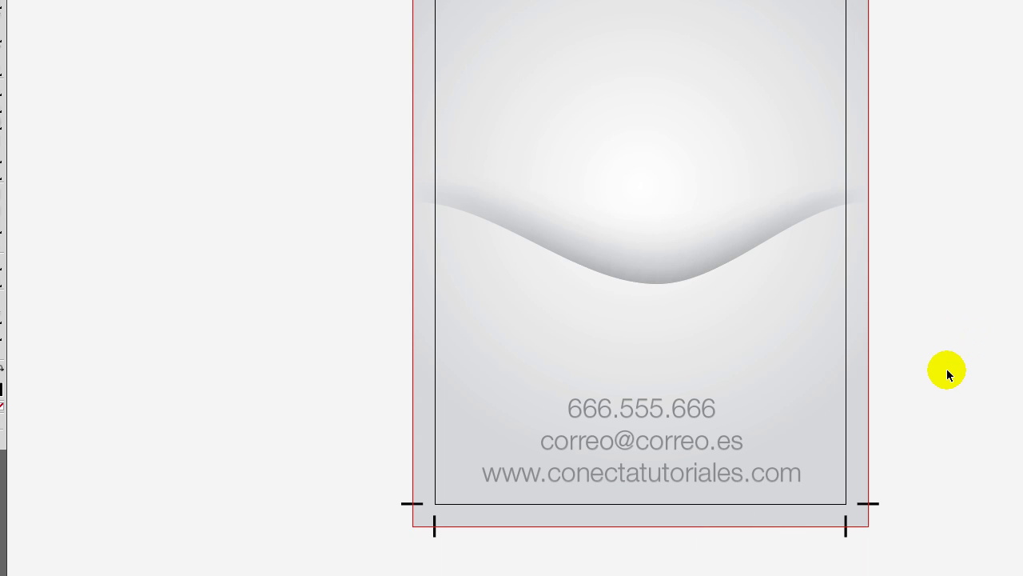
{"action": "scroll", "coordinate": [947, 369], "scroll_direction": "up", "scroll_amount": 2}
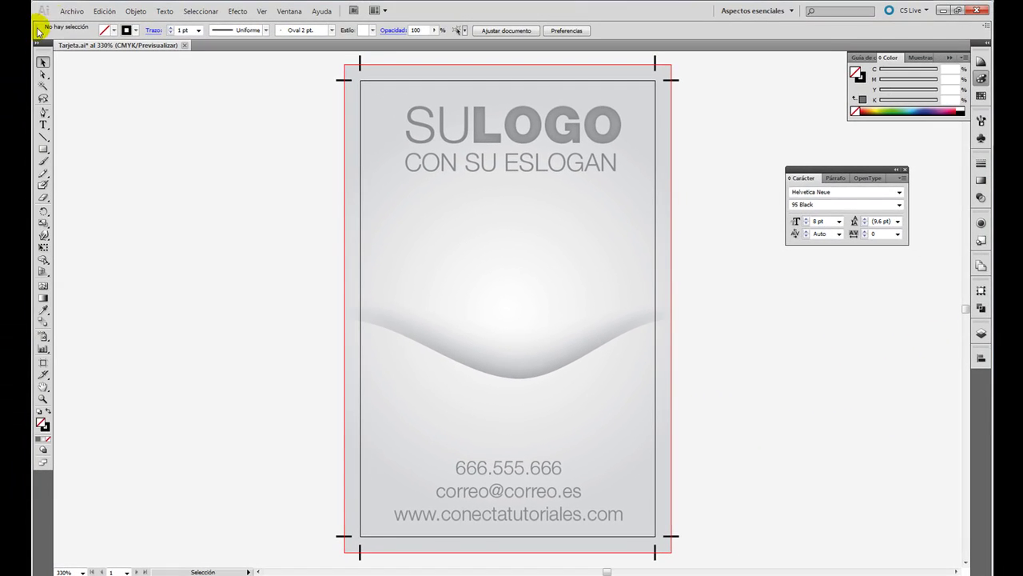
Step: Save the finished card file and create a new 297 × 420 mm A3 document in CMYK at 300 ppi
{"action": "left_click", "coordinate": [72, 11]}
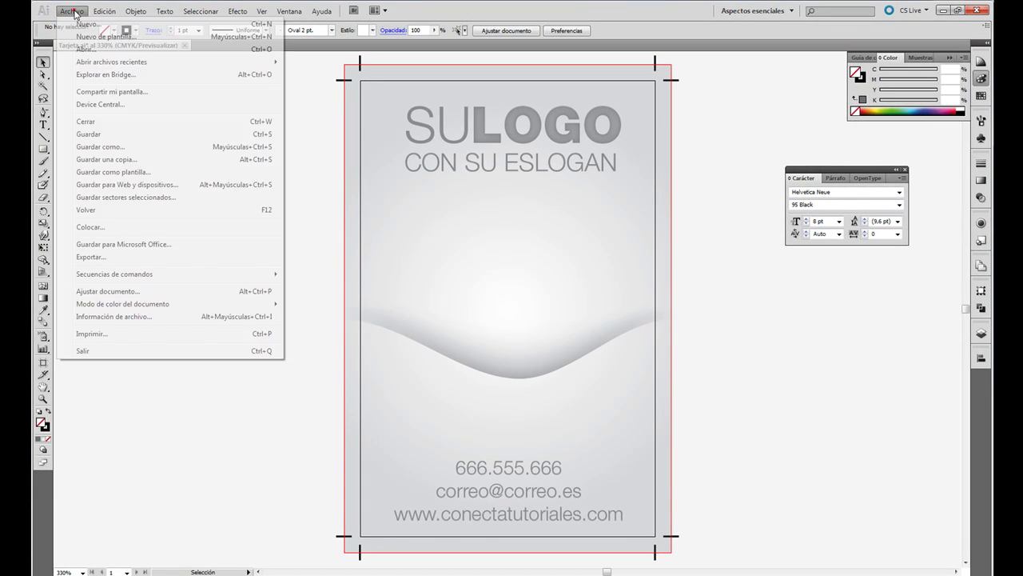
{"action": "left_click", "coordinate": [119, 133]}
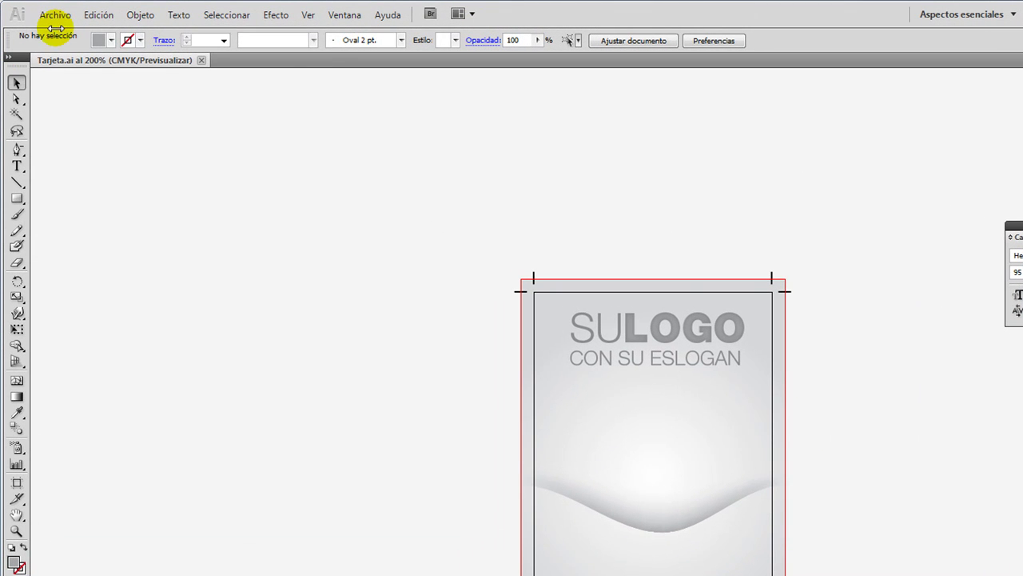
{"action": "left_click", "coordinate": [71, 13]}
{"action": "left_click", "coordinate": [76, 32]}
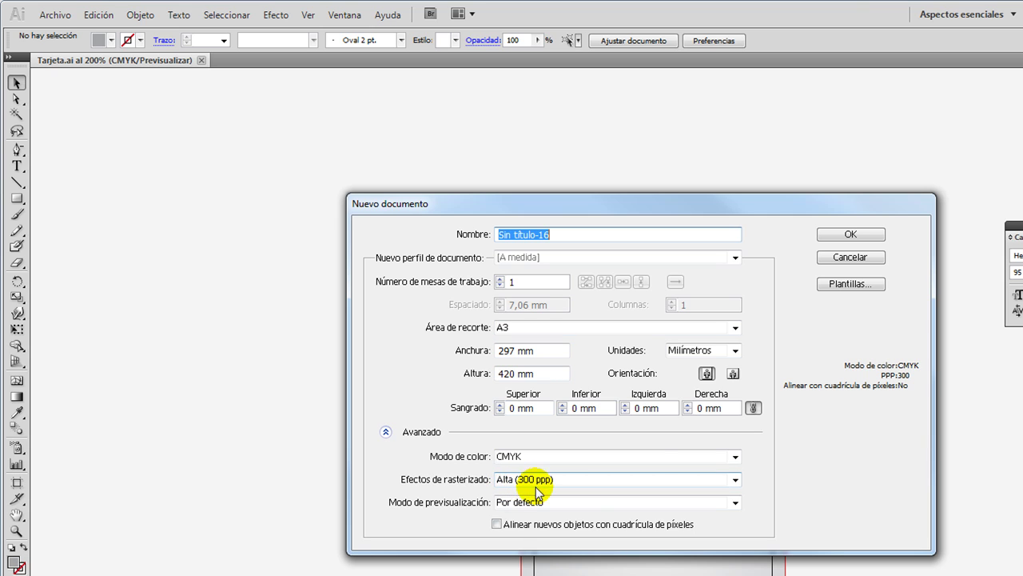
{"action": "left_click", "coordinate": [849, 235]}
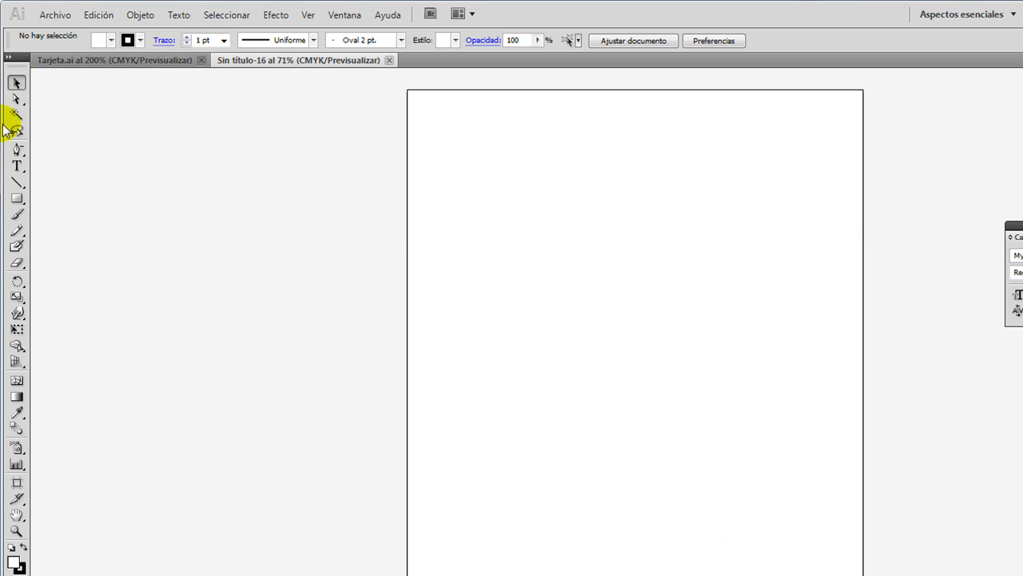
Step: Place Tarjeta.ai as a linked file cropped to Media and move it near the sheet's top-left corner at about X 47 mm, Y 54.2 mm
{"action": "left_click", "coordinate": [54, 15]}
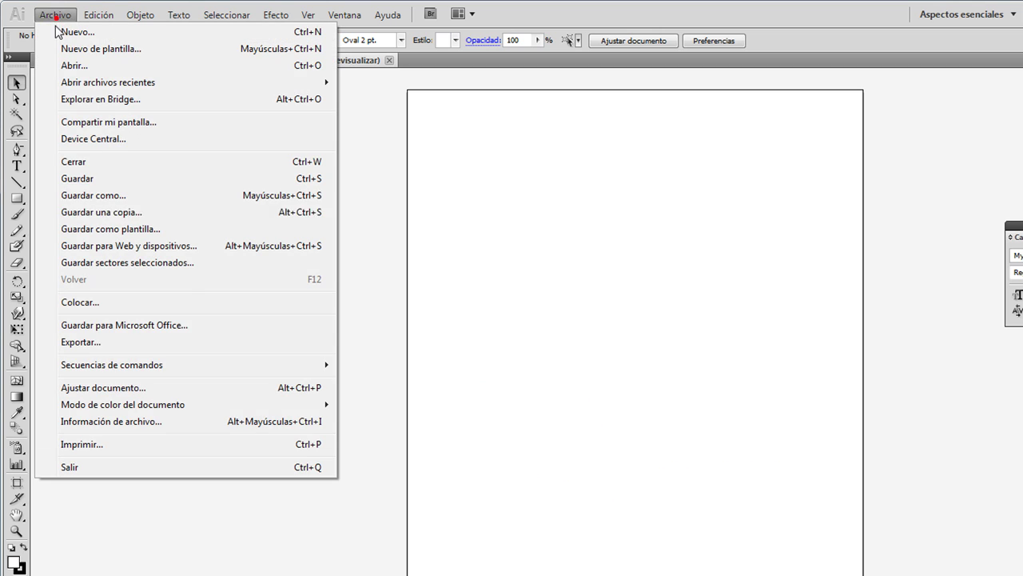
{"action": "left_click", "coordinate": [109, 302]}
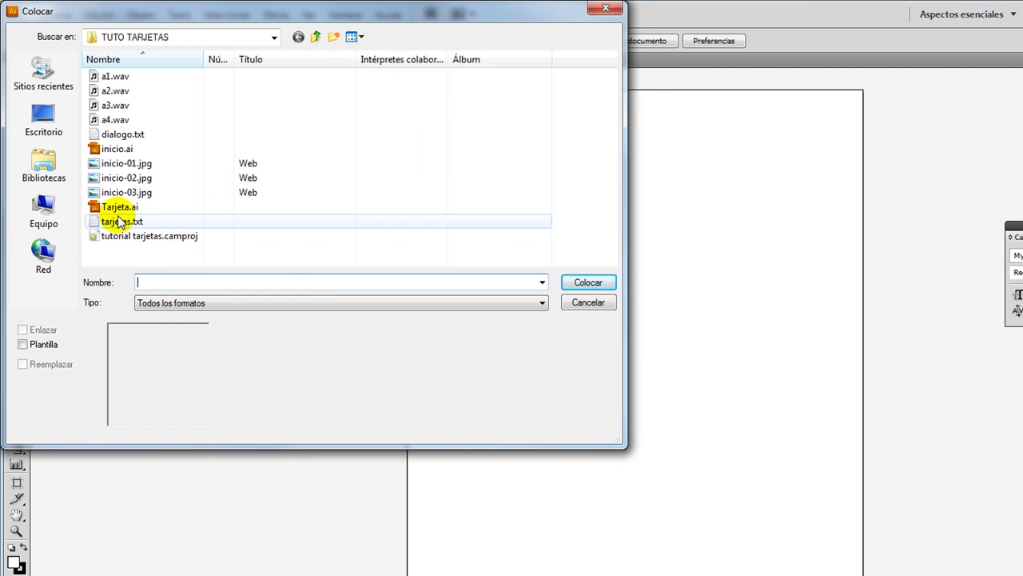
{"action": "left_click", "coordinate": [130, 210]}
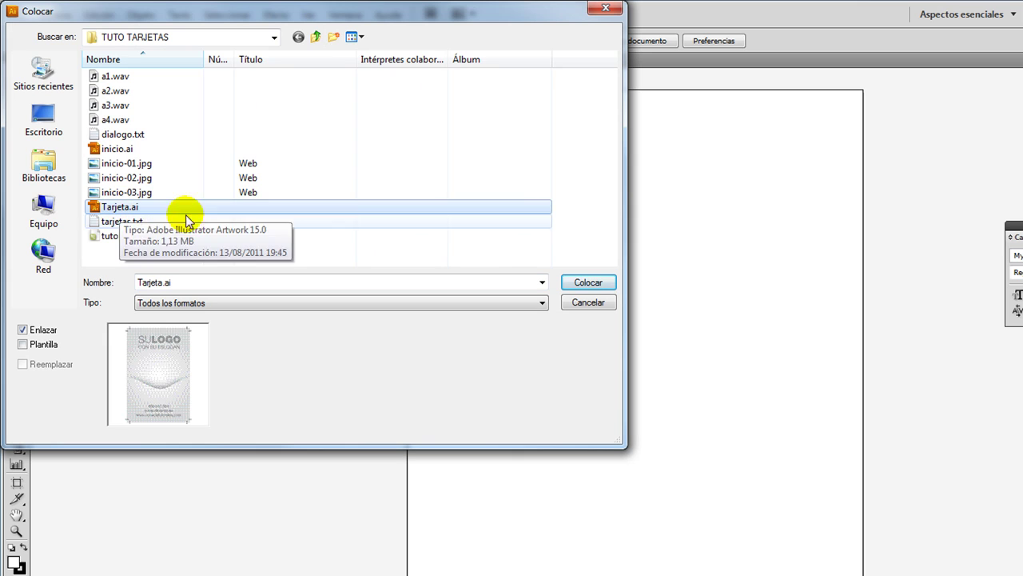
{"action": "left_click", "coordinate": [590, 283]}
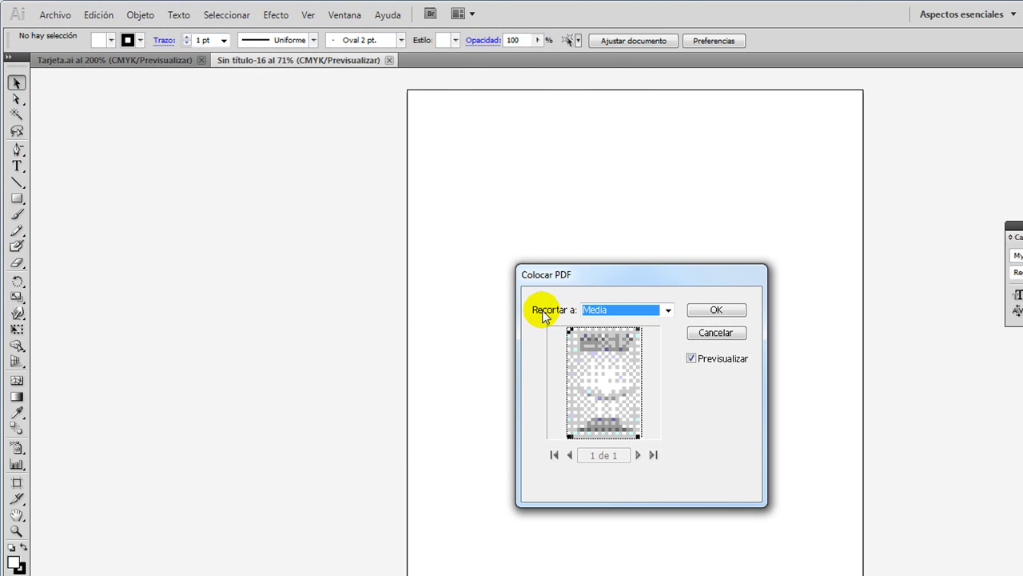
{"action": "left_click", "coordinate": [589, 310]}
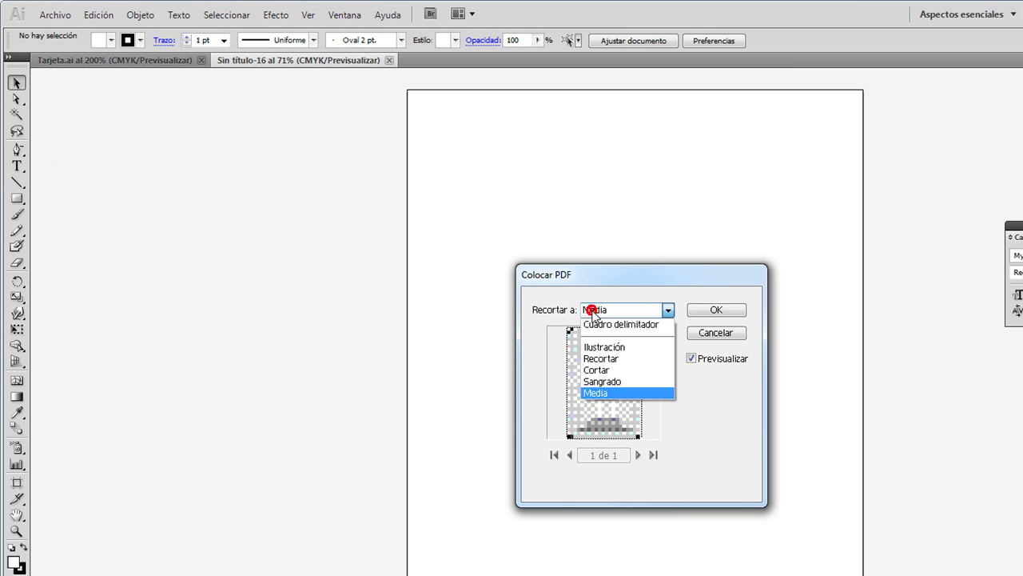
{"action": "left_click", "coordinate": [605, 393]}
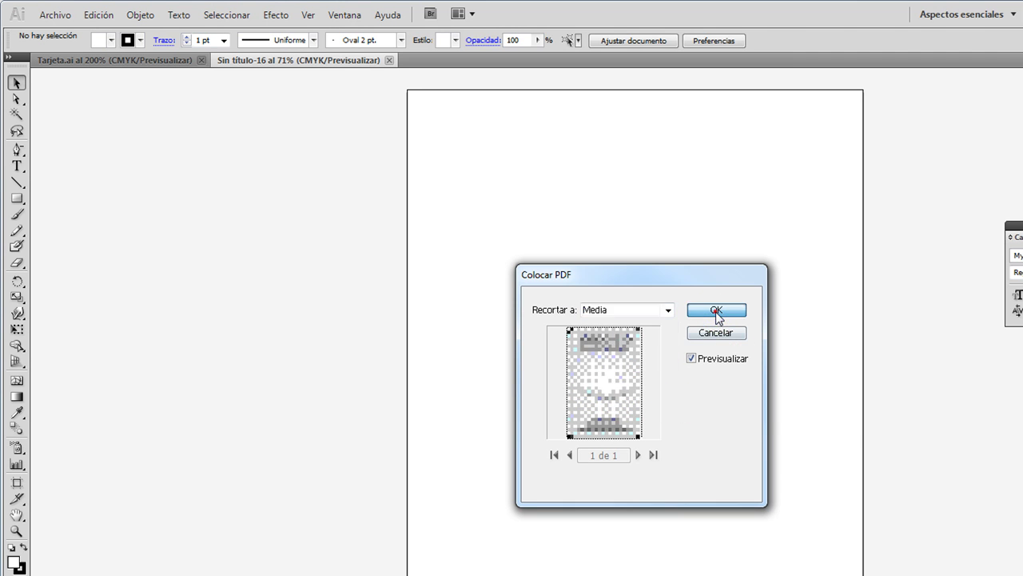
{"action": "left_click", "coordinate": [717, 315]}
{"action": "left_click_drag", "start_coordinate": [658, 434], "coordinate": [585, 244]}
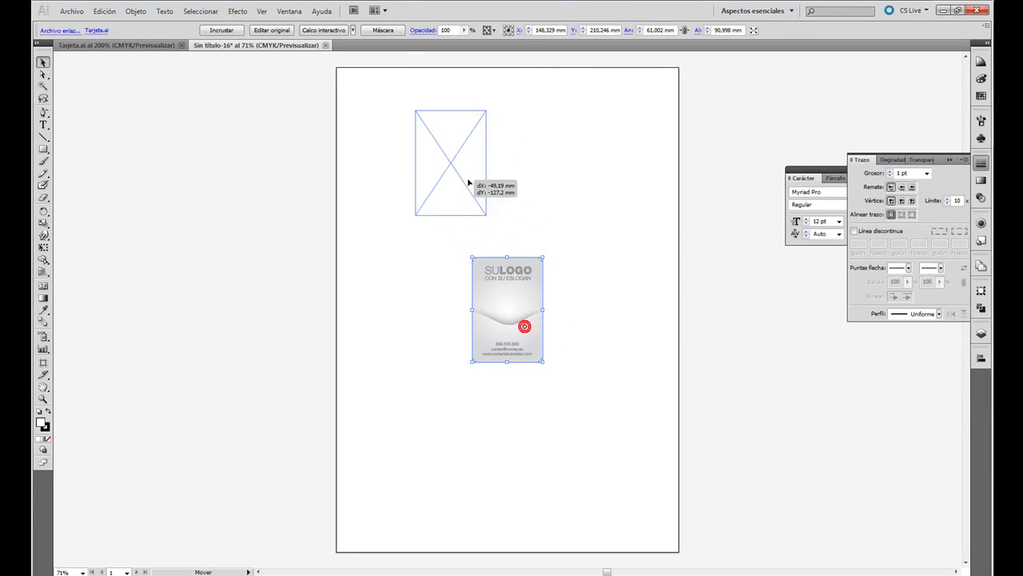
{"action": "left_click_drag", "start_coordinate": [468, 183], "coordinate": [408, 149]}
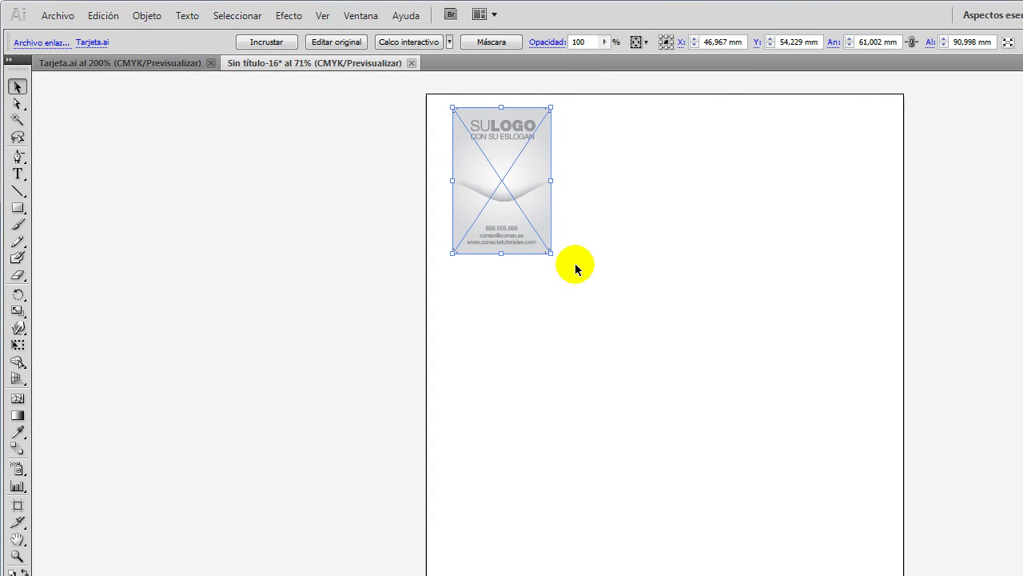
Step: Duplicate the placed card edge to edge at about X 108 mm and repeat the copy to make a row of four cards
{"action": "left_click_drag", "start_coordinate": [529, 206], "coordinate": [624, 211]}
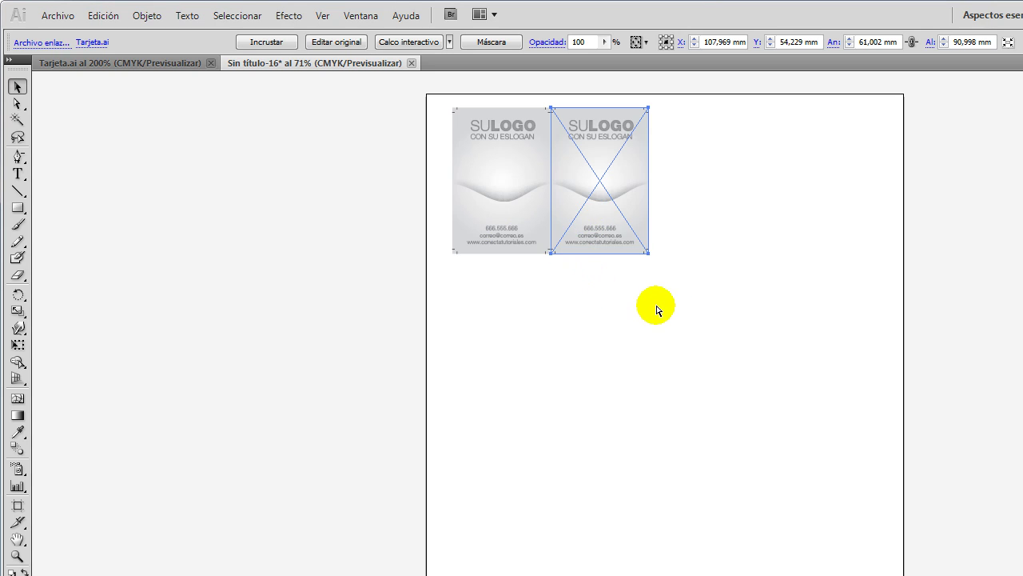
{"action": "key", "text": "ctrl+d"}
{"action": "key", "text": "ctrl+d"}
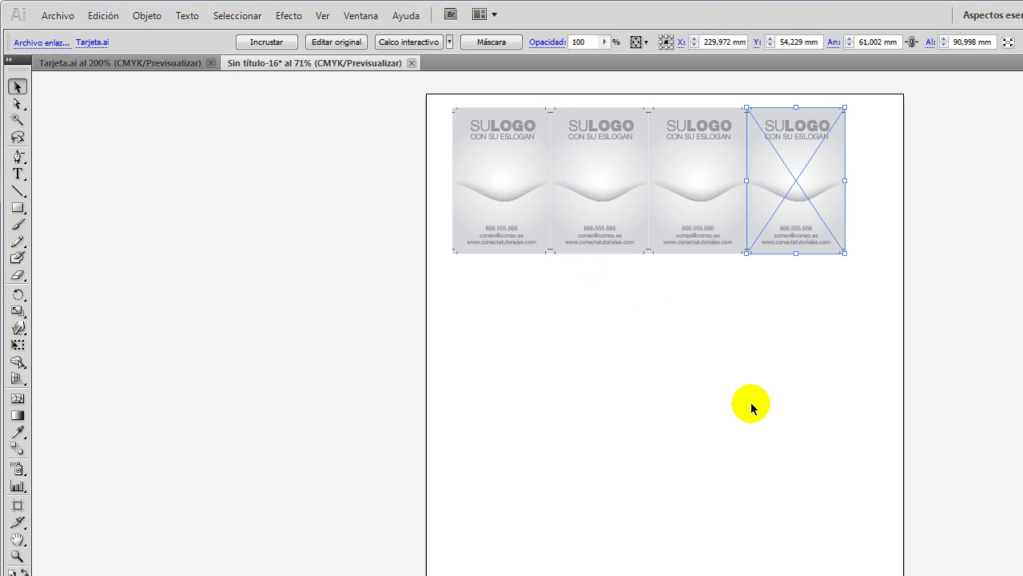
{"action": "left_click", "coordinate": [768, 375]}
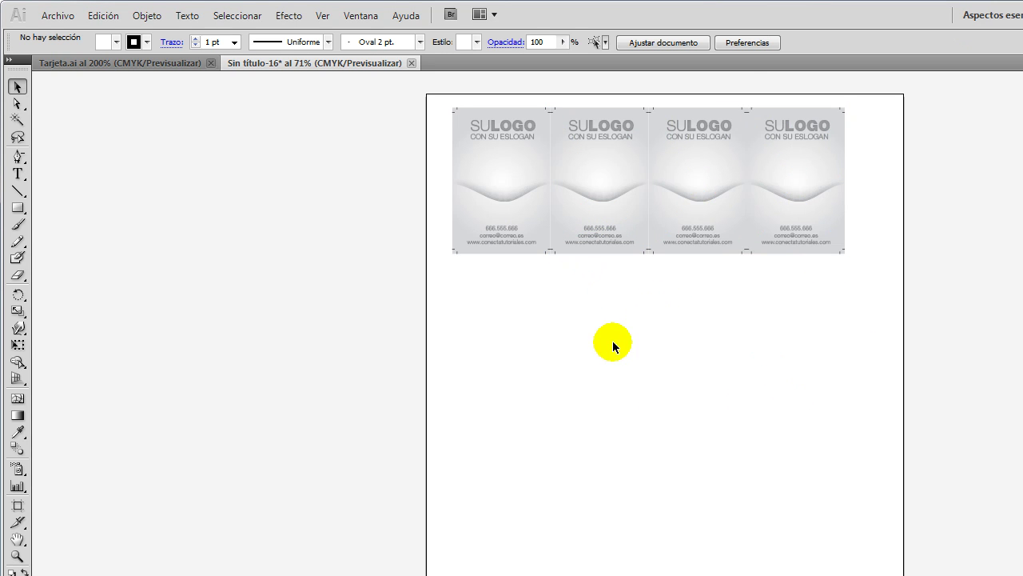
Step: Duplicate the row of four cards directly below itself and repeat the copy to make four rows
{"action": "left_click_drag", "start_coordinate": [834, 333], "coordinate": [520, 284]}
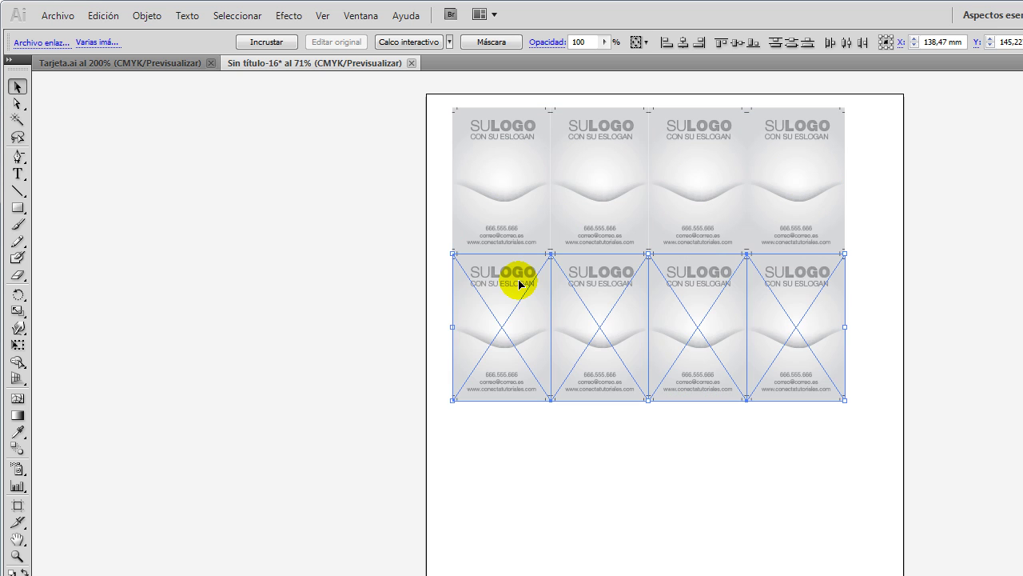
{"action": "key", "text": "ctrl+d"}
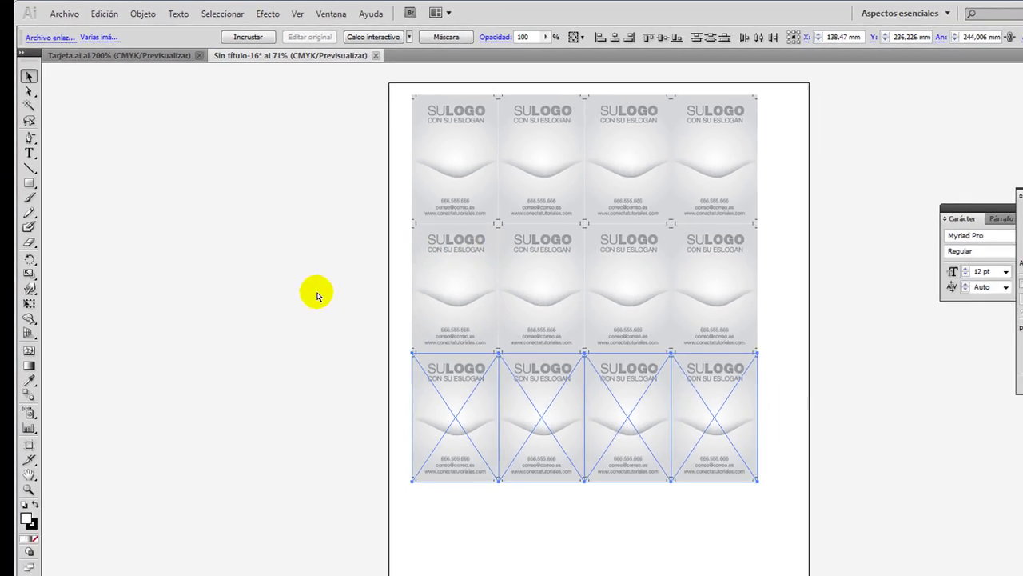
{"action": "key", "text": "ctrl+d"}
{"action": "left_click", "coordinate": [680, 465]}
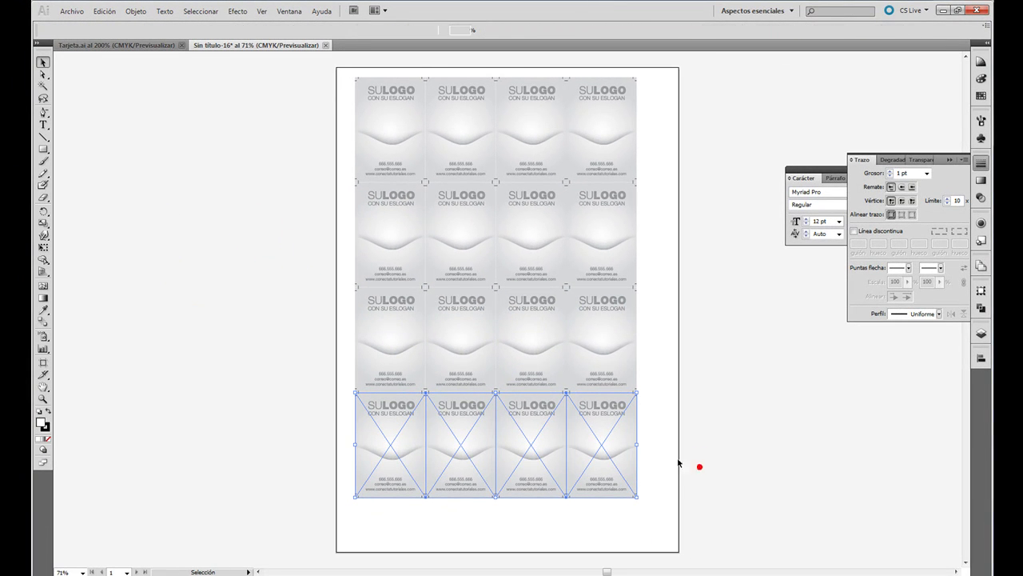
Step: Select the whole grid of cards and move it to roughly the centre of the A3 sheet
{"action": "left_click_drag", "start_coordinate": [659, 501], "coordinate": [320, 68]}
{"action": "left_click_drag", "start_coordinate": [369, 99], "coordinate": [393, 131]}
{"action": "left_click", "coordinate": [731, 143]}
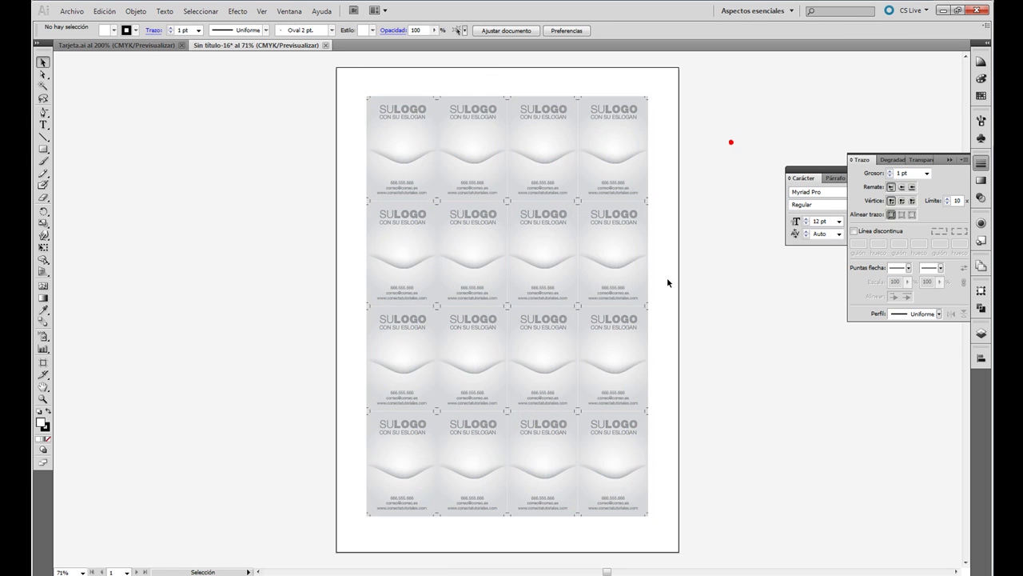
Step: Switch to the Tarjeta.ai document and replace the middle three digits of the card's phone number
{"action": "left_click", "coordinate": [101, 44]}
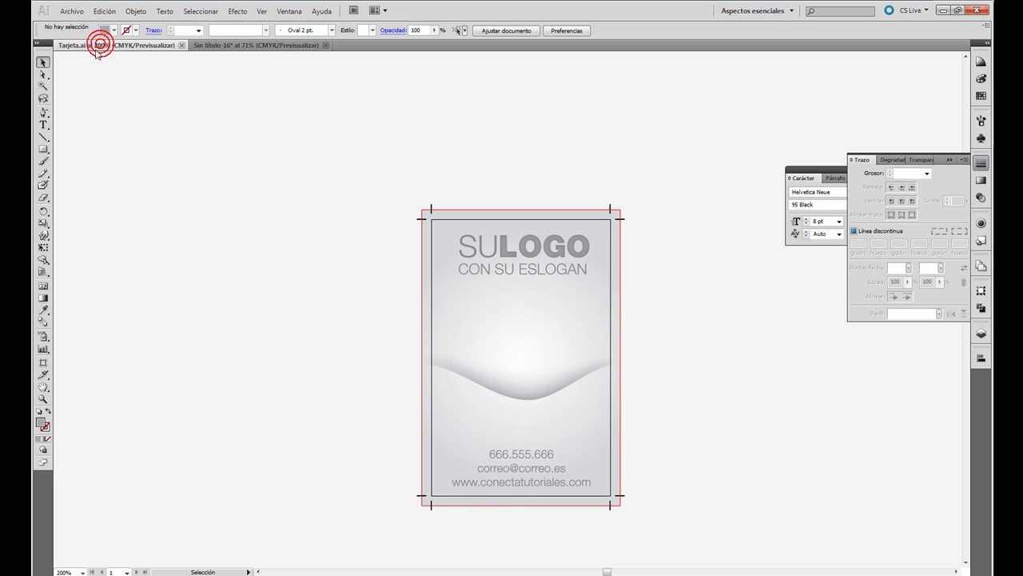
{"action": "double_click", "coordinate": [517, 455]}
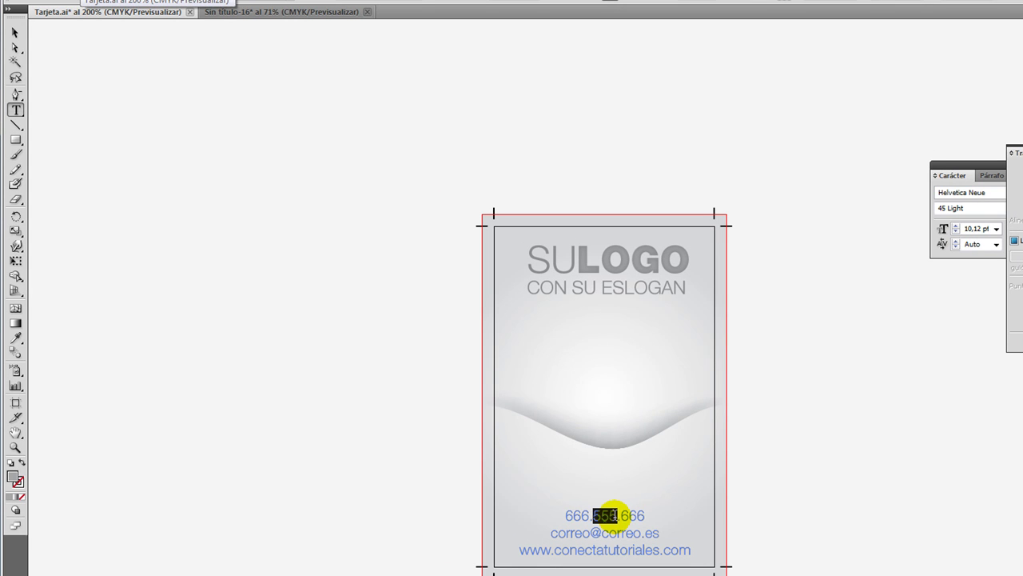
{"action": "type", "text": "666"}
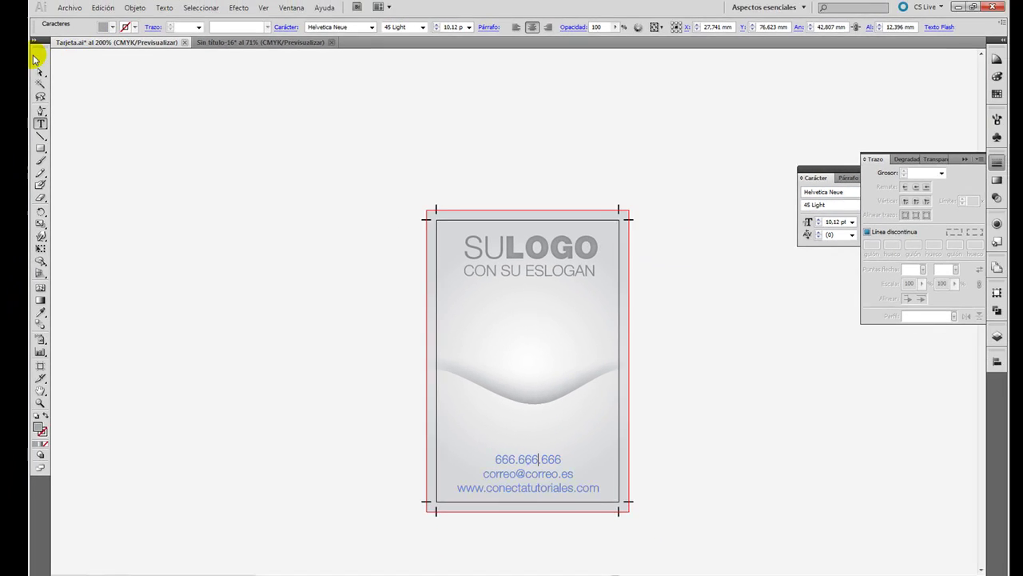
Step: Finish editing the phone number, save the Tarjeta.ai document and accept updating the modified links
{"action": "key", "text": "Escape"}
{"action": "left_click", "coordinate": [291, 142]}
{"action": "key", "text": "ctrl+s"}
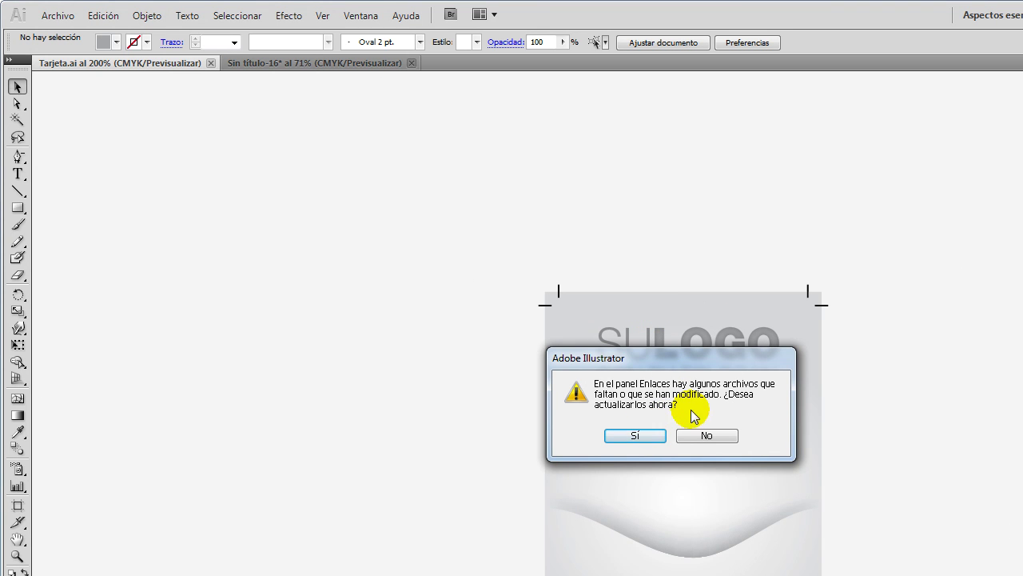
{"action": "left_click", "coordinate": [642, 445]}
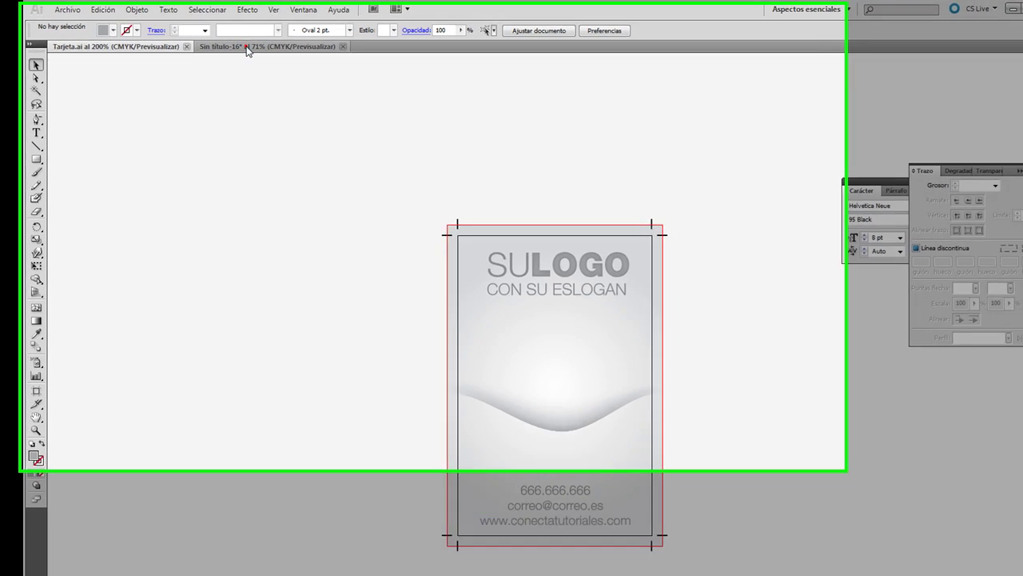
Step: Switch to the imposed print sheet and examine the phone number on the linked card copies up close
{"action": "left_click", "coordinate": [233, 45]}
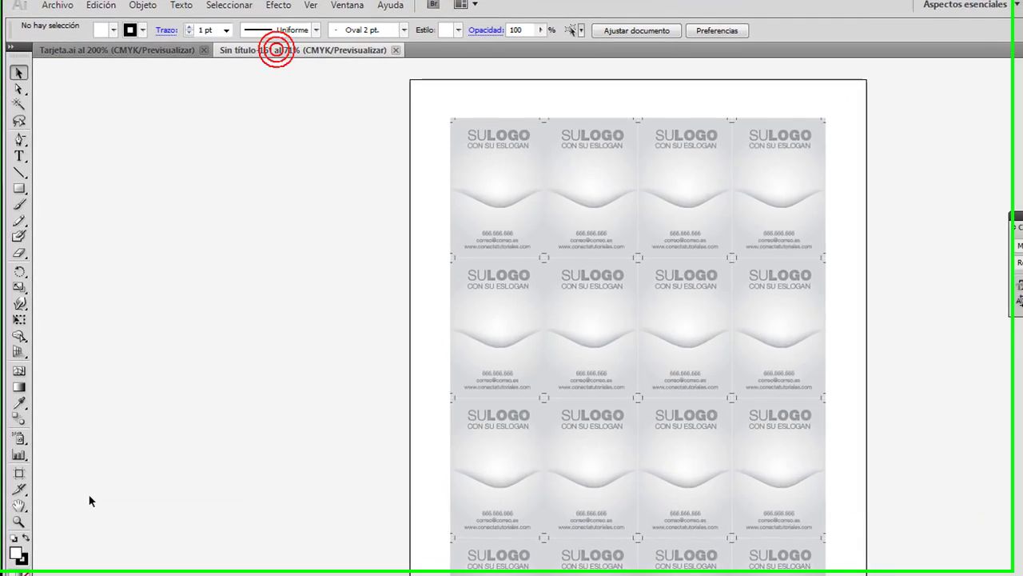
{"action": "left_click", "coordinate": [16, 530]}
{"action": "left_click_drag", "start_coordinate": [450, 187], "coordinate": [611, 286]}
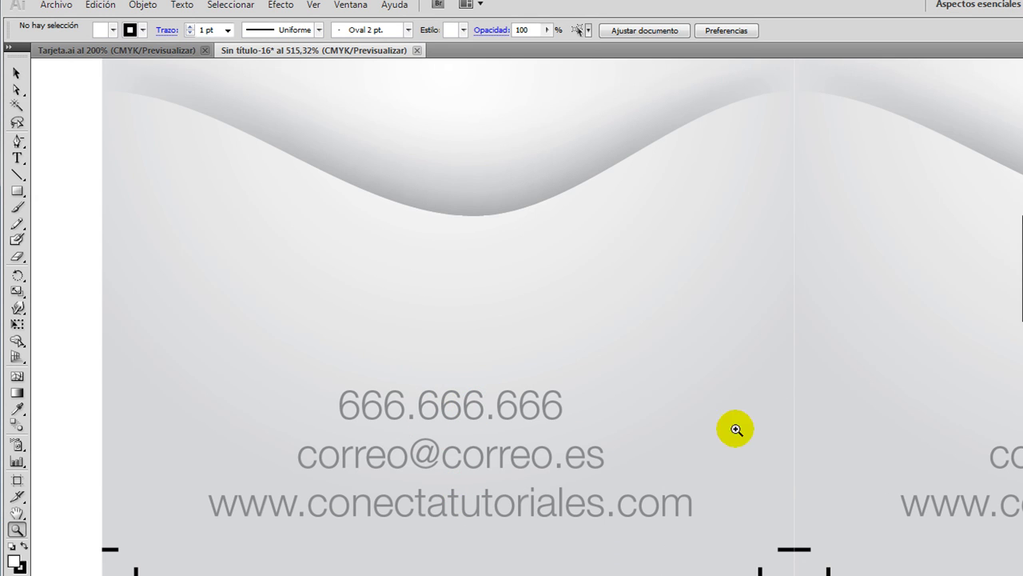
{"action": "left_click", "coordinate": [866, 406], "text": "alt"}
{"action": "left_click", "coordinate": [867, 406], "text": "alt"}
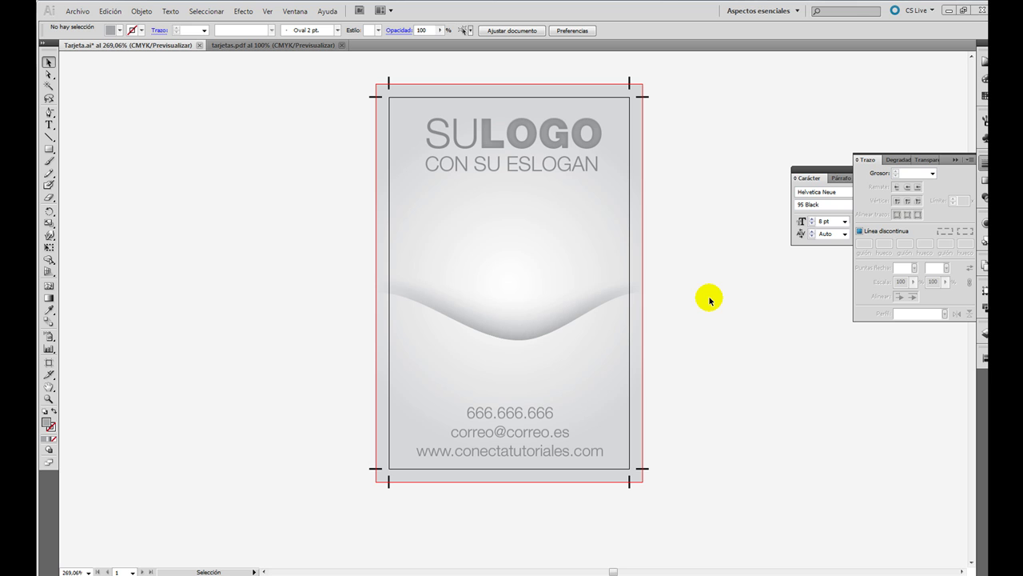
Step: Convert the logo, slogan and contact text on the Tarjeta.ai card to outlines and deselect them
{"action": "left_click", "coordinate": [532, 427]}
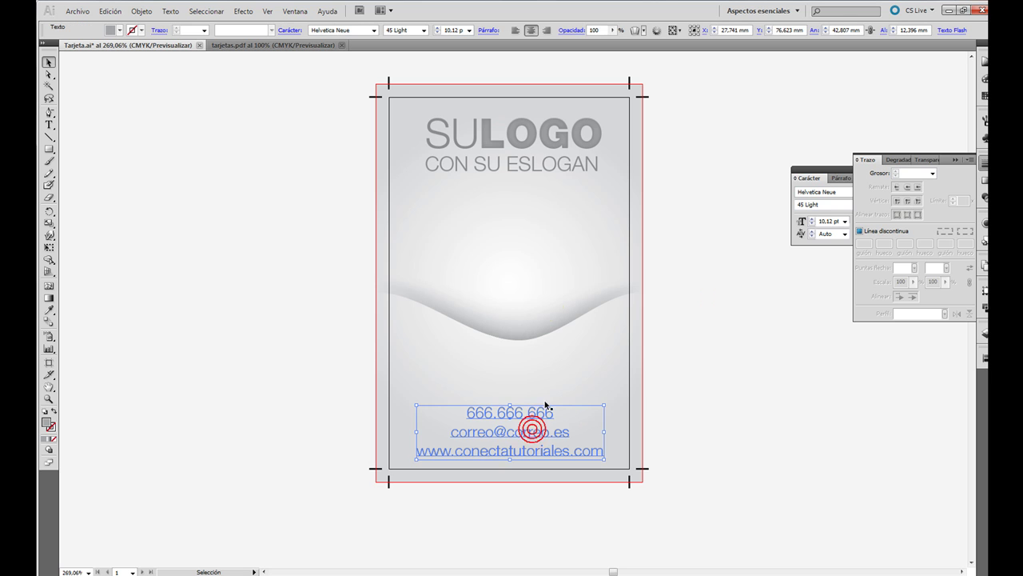
{"action": "left_click", "coordinate": [504, 160], "text": "shift"}
{"action": "right_click", "coordinate": [514, 140]}
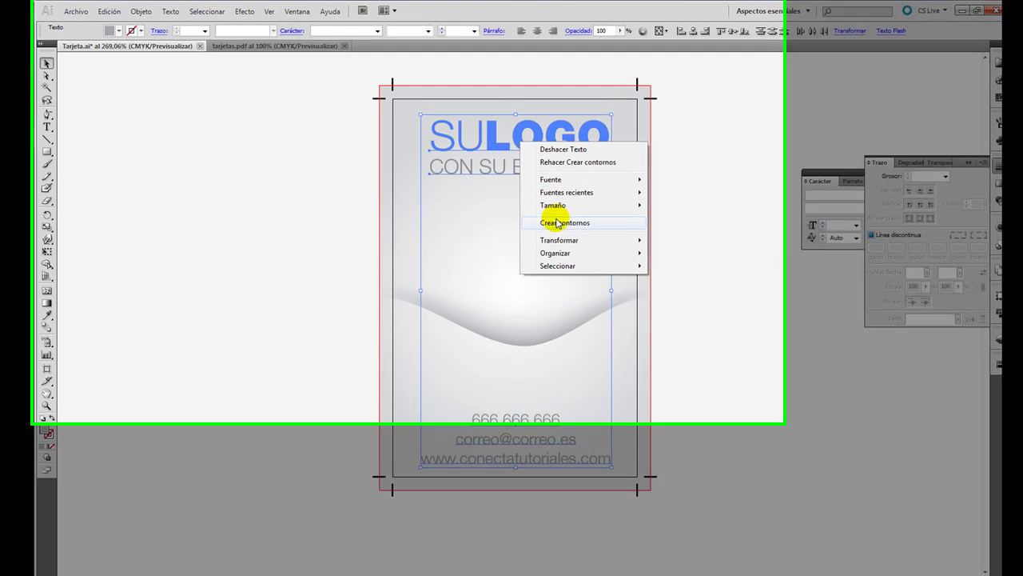
{"action": "left_click", "coordinate": [557, 223]}
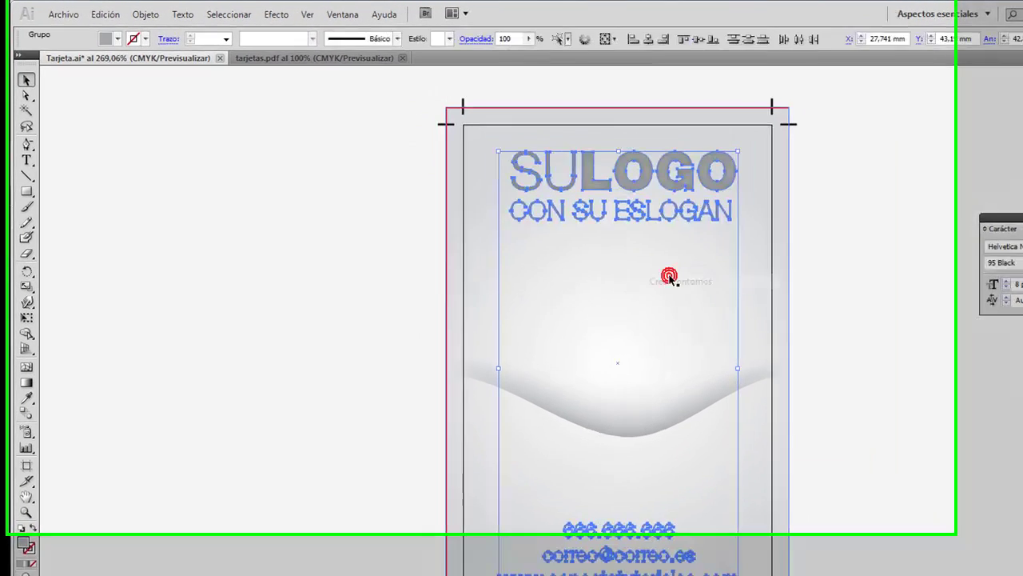
{"action": "left_click", "coordinate": [237, 136]}
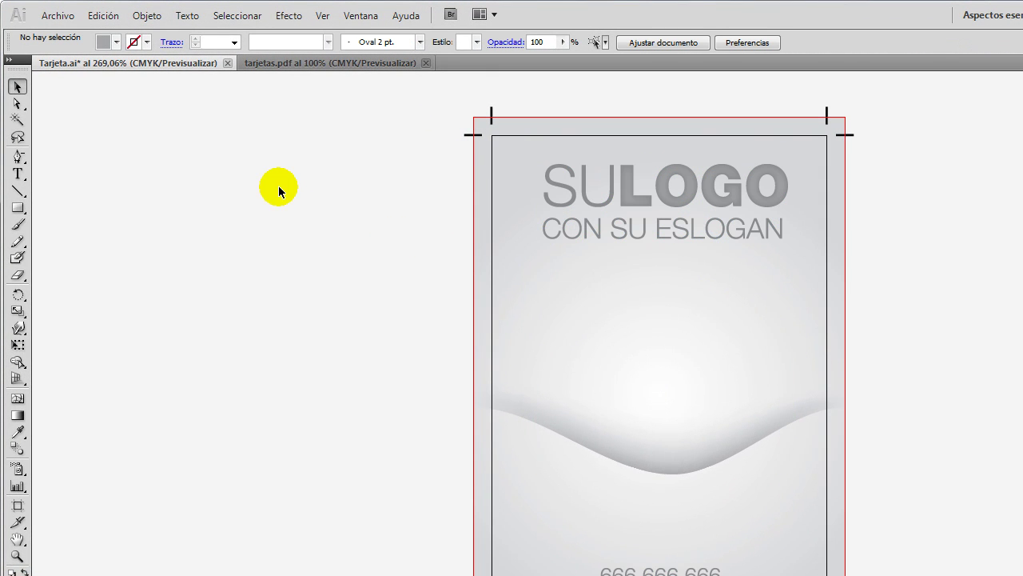